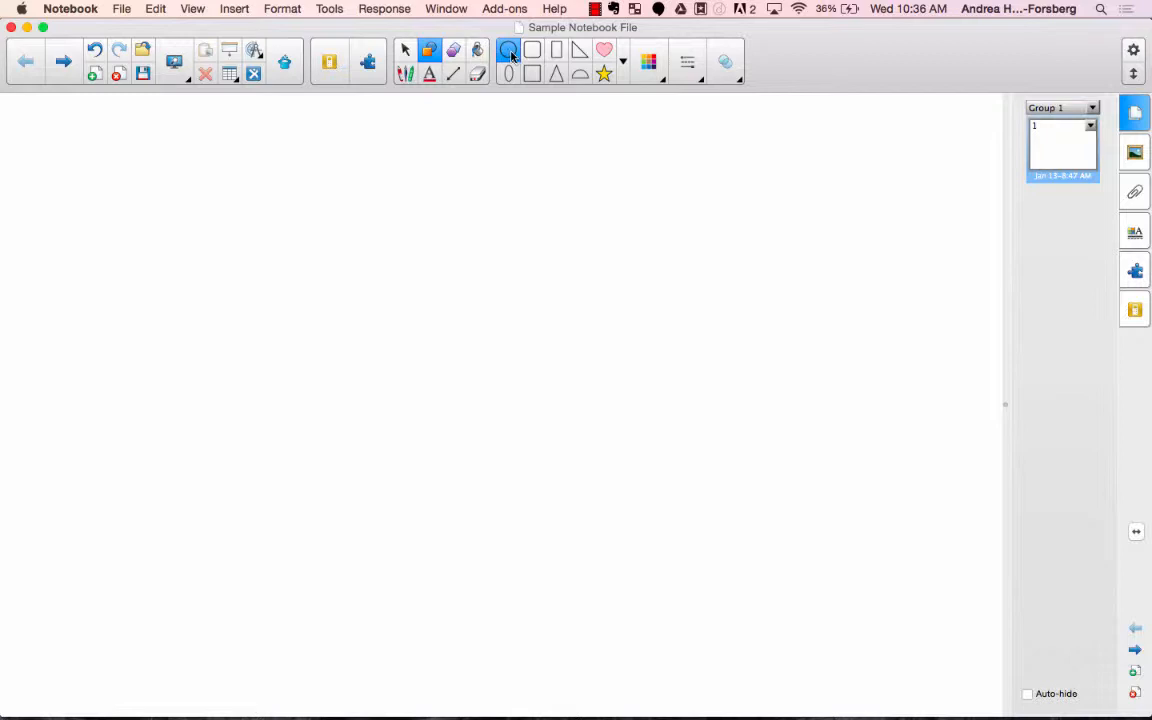
# Step: Draw a large circle at the page's upper middle, a rounded square to its right, and a small square below the circle
pyautogui.click(510, 54)
pyautogui.moveTo(406, 179); pyautogui.dragTo(458, 231)
pyautogui.click(532, 50)
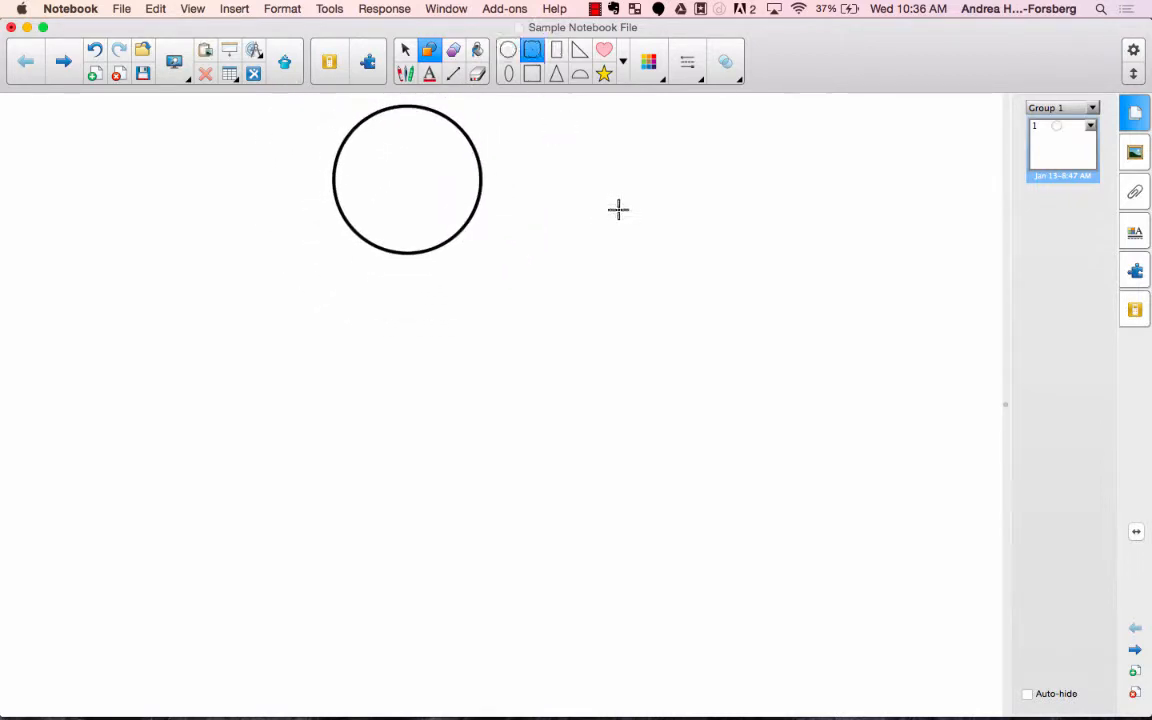
pyautogui.moveTo(617, 199); pyautogui.dragTo(734, 308)
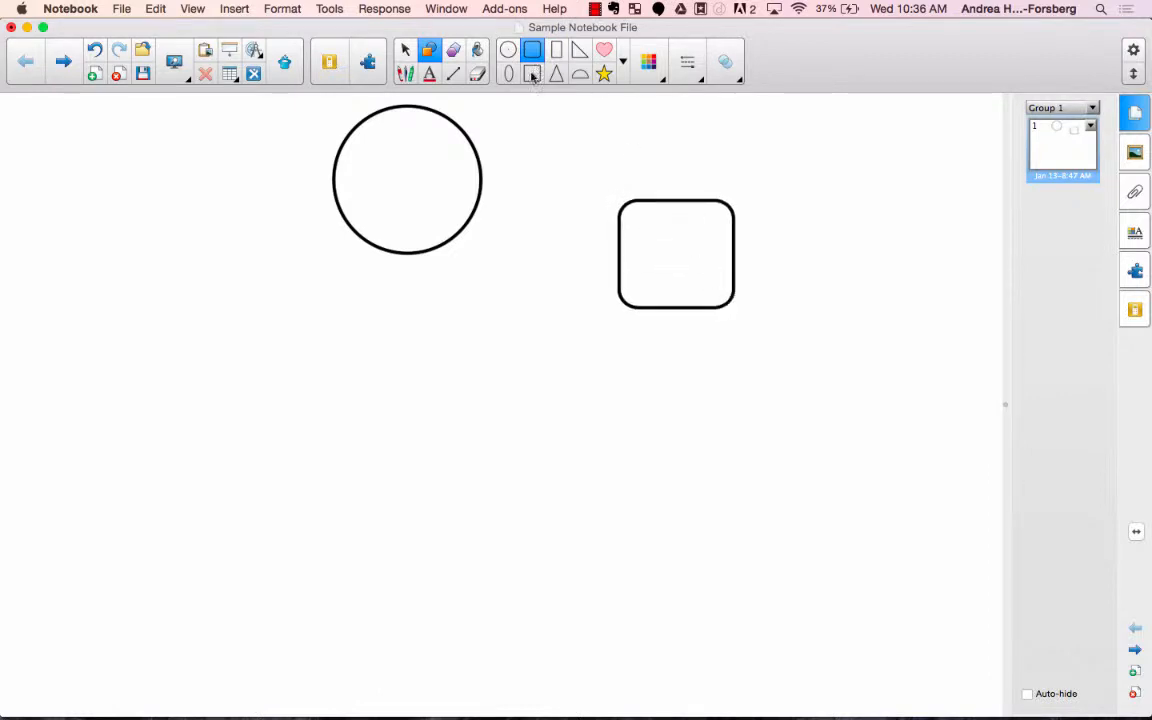
pyautogui.click(532, 73)
pyautogui.moveTo(360, 404); pyautogui.dragTo(439, 482)
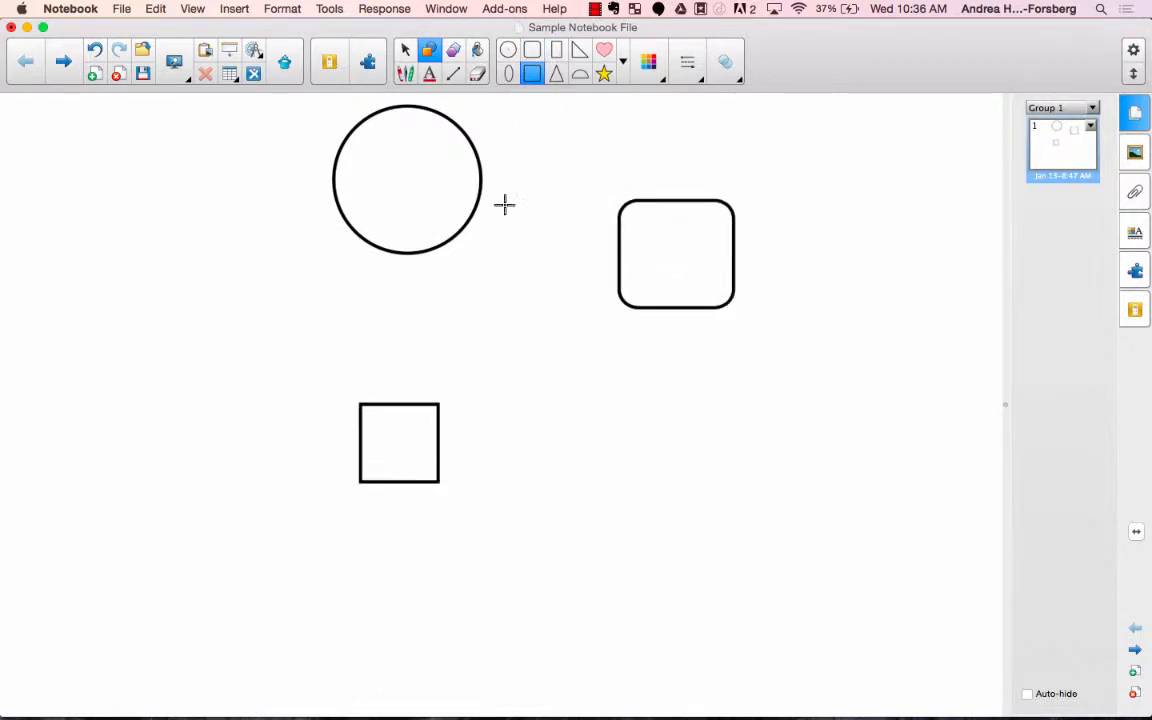
# Step: Draw a semicircle below the rounded square and a heart near the left edge of the page
pyautogui.click(580, 73)
pyautogui.moveTo(650, 437); pyautogui.dragTo(756, 501)
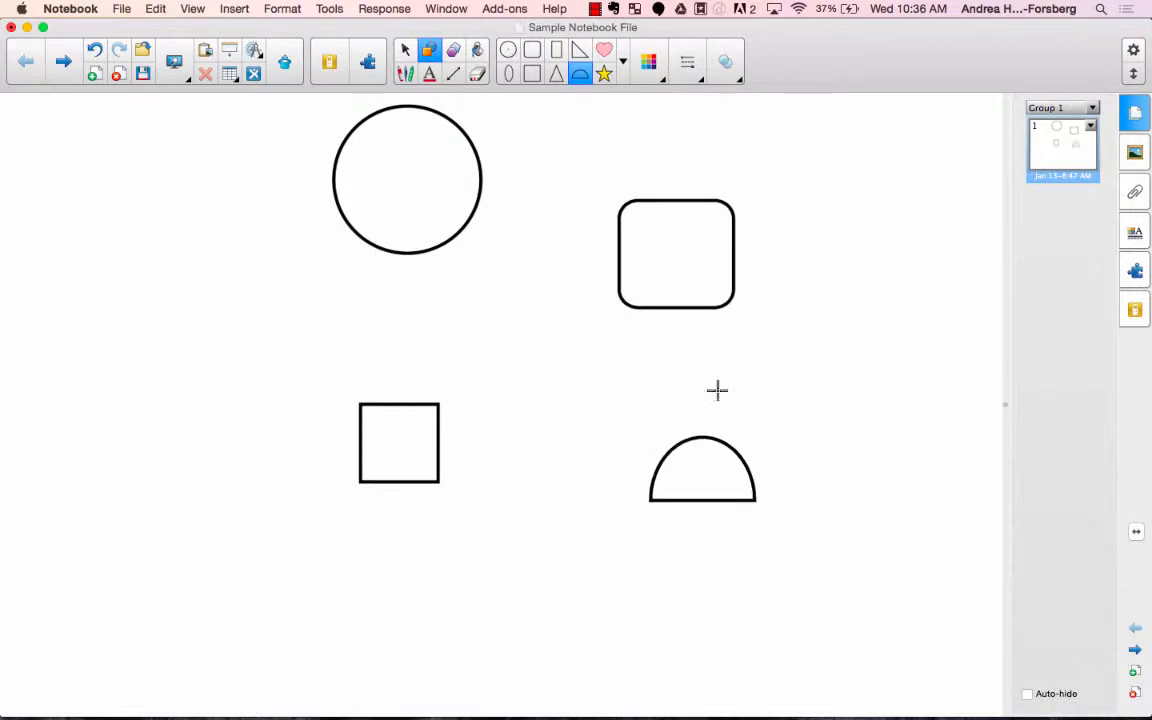
pyautogui.click(604, 50)
pyautogui.moveTo(93, 314); pyautogui.dragTo(198, 397)
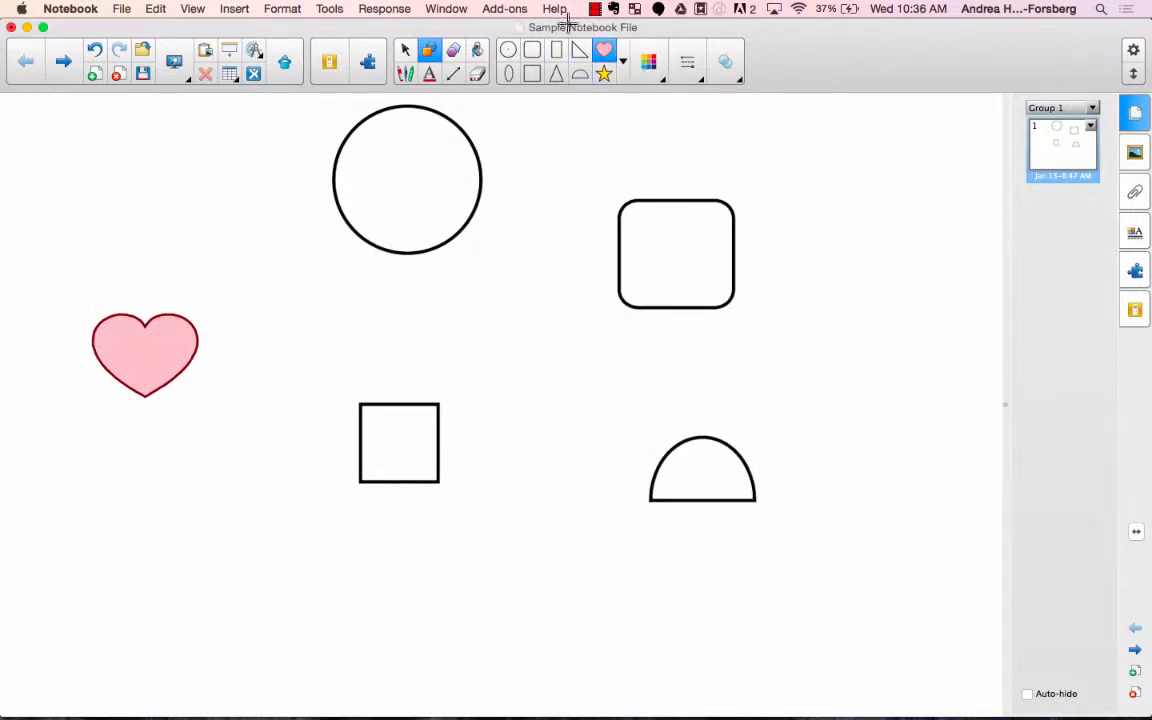
# Step: Draw four thought bubbles: a large one right of the rounded square, two above the small square's level, and one below the heart
pyautogui.click(623, 63)
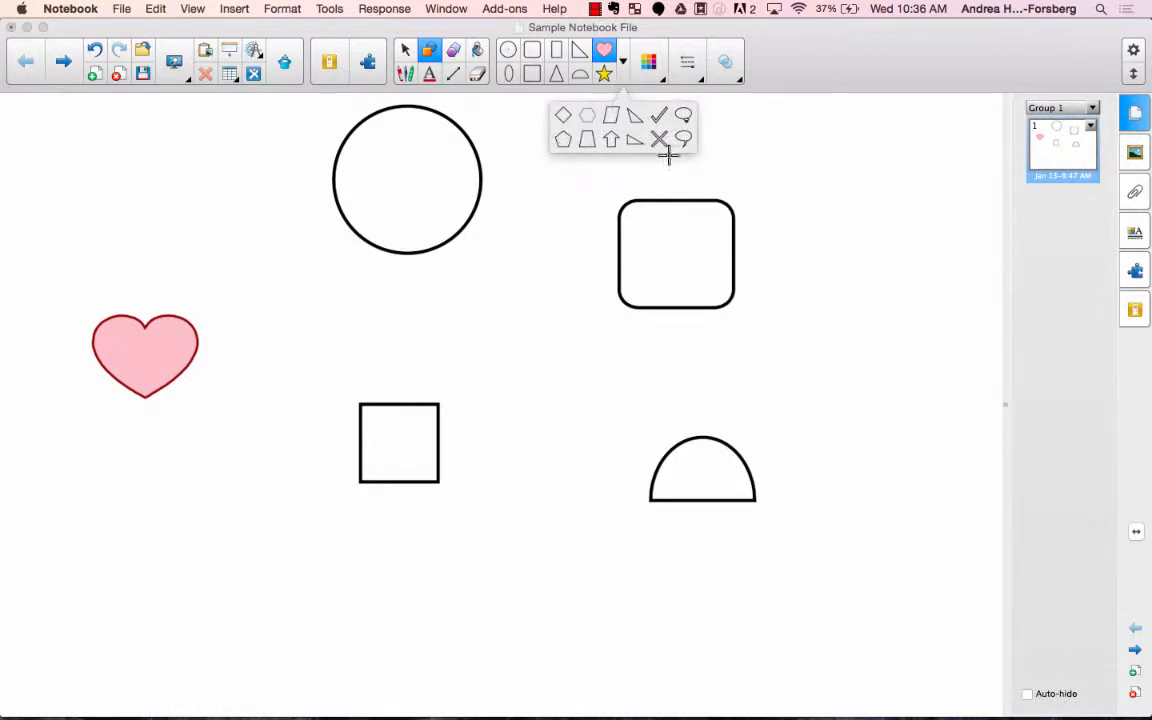
pyautogui.click(684, 114)
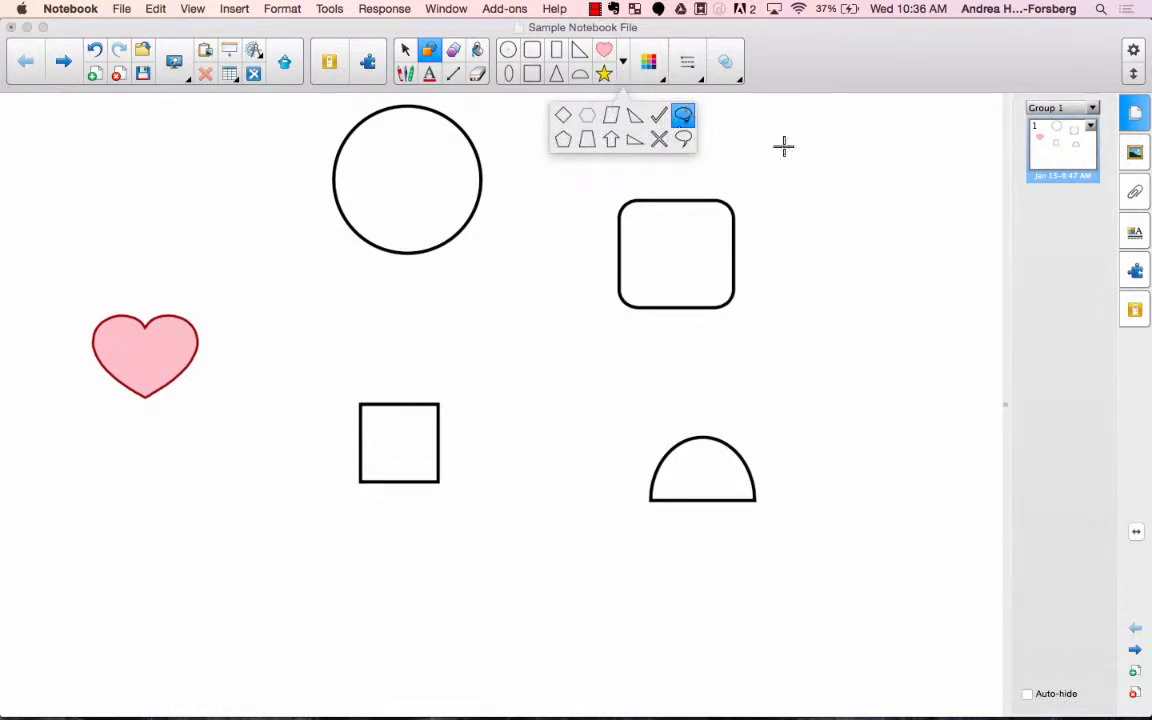
pyautogui.moveTo(822, 203); pyautogui.dragTo(937, 345)
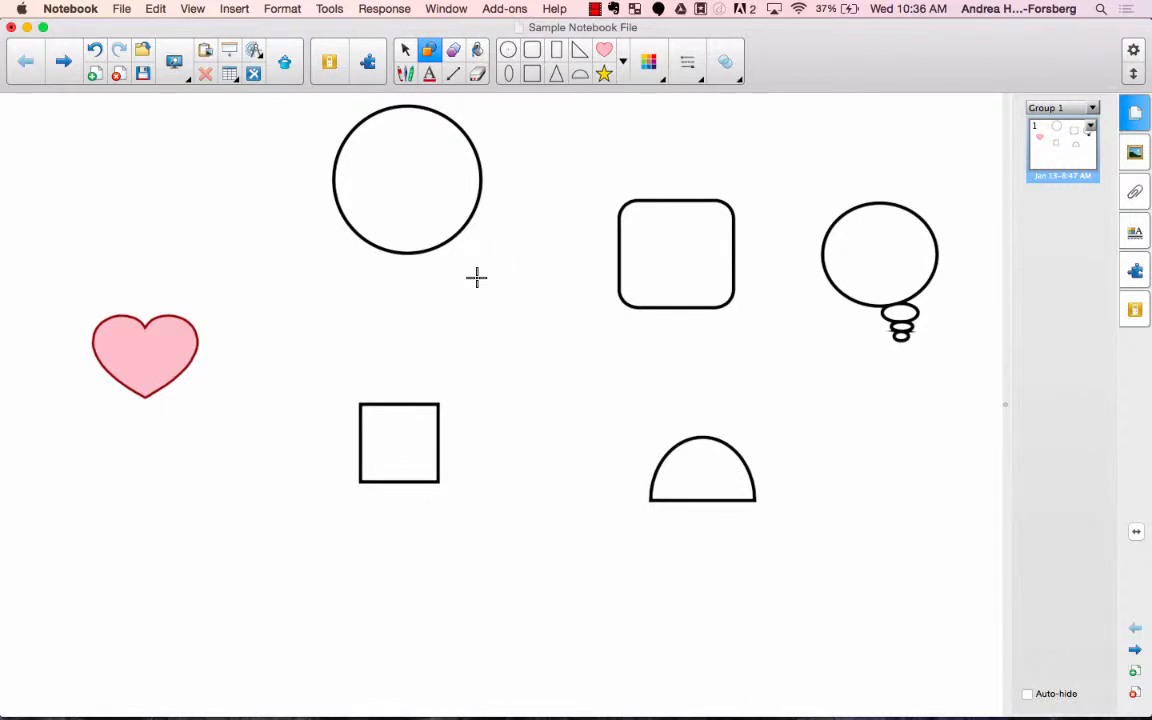
pyautogui.moveTo(509, 316); pyautogui.dragTo(573, 366)
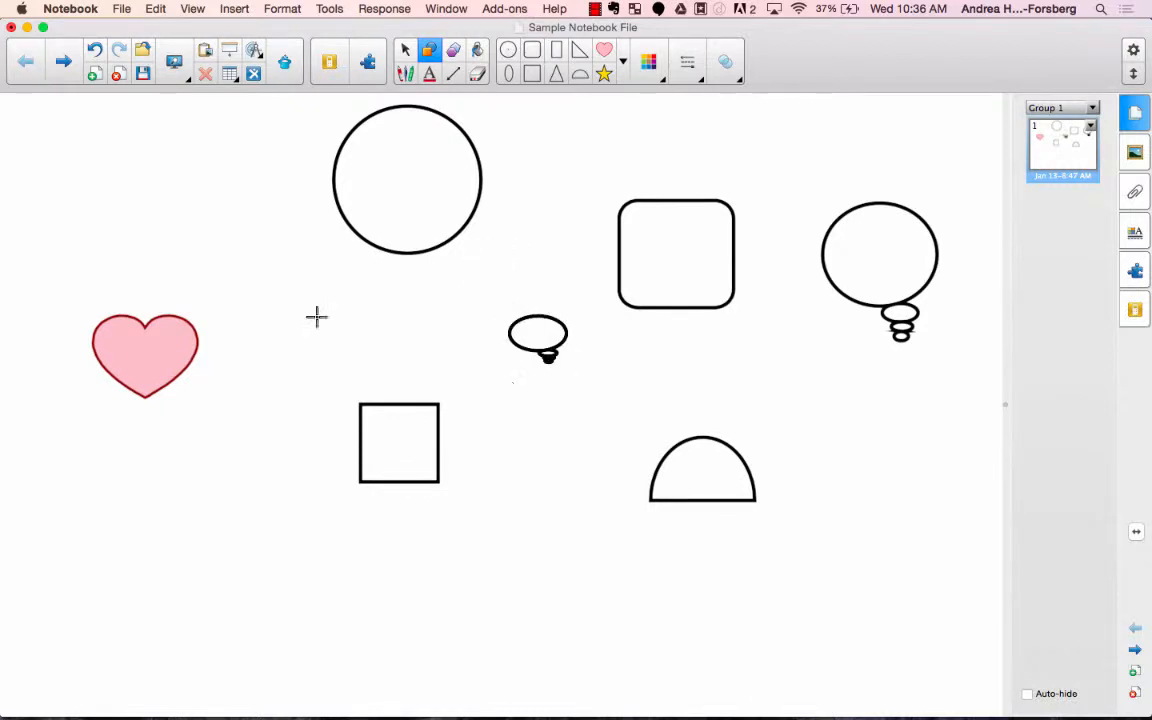
pyautogui.moveTo(305, 310); pyautogui.dragTo(387, 385)
pyautogui.moveTo(158, 505); pyautogui.dragTo(250, 605)
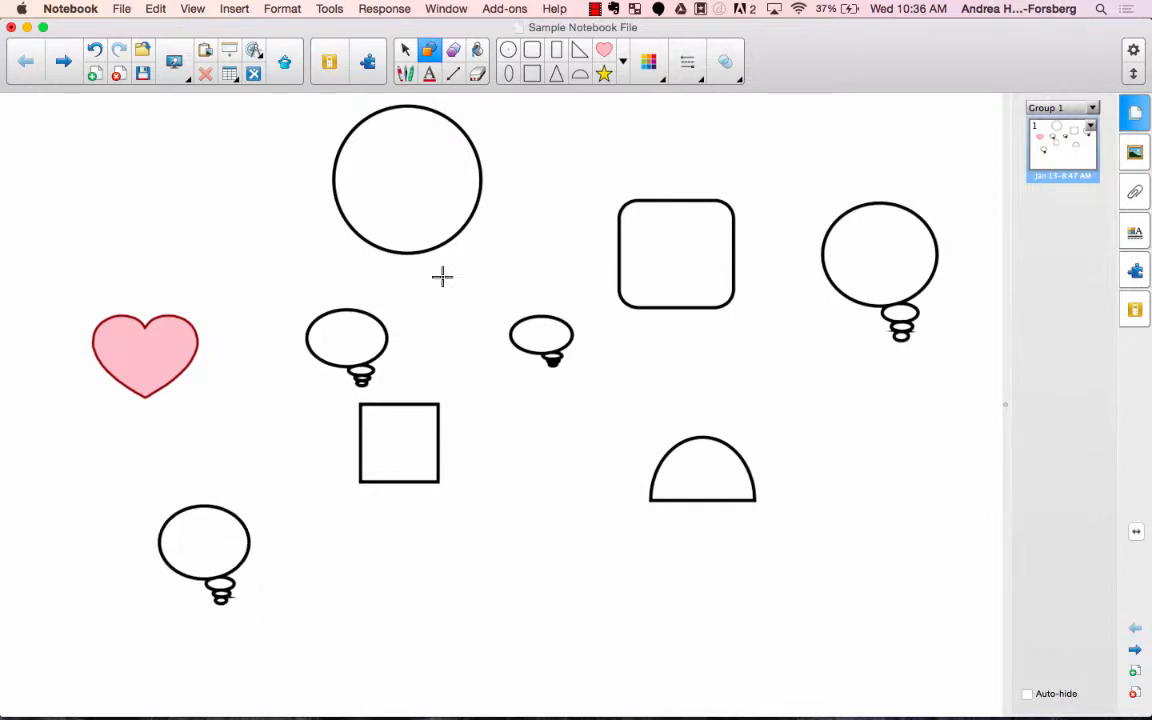
# Step: Move the circle to the area above the heart and shrink it slightly
pyautogui.click(405, 52)
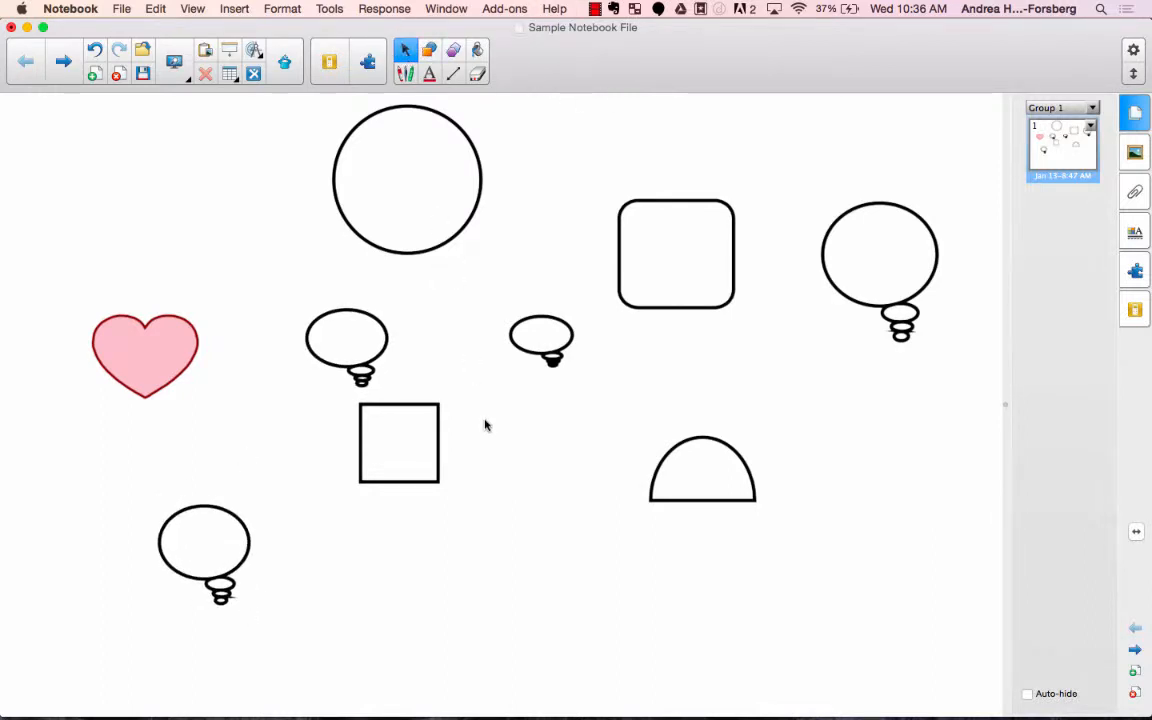
pyautogui.click(434, 249)
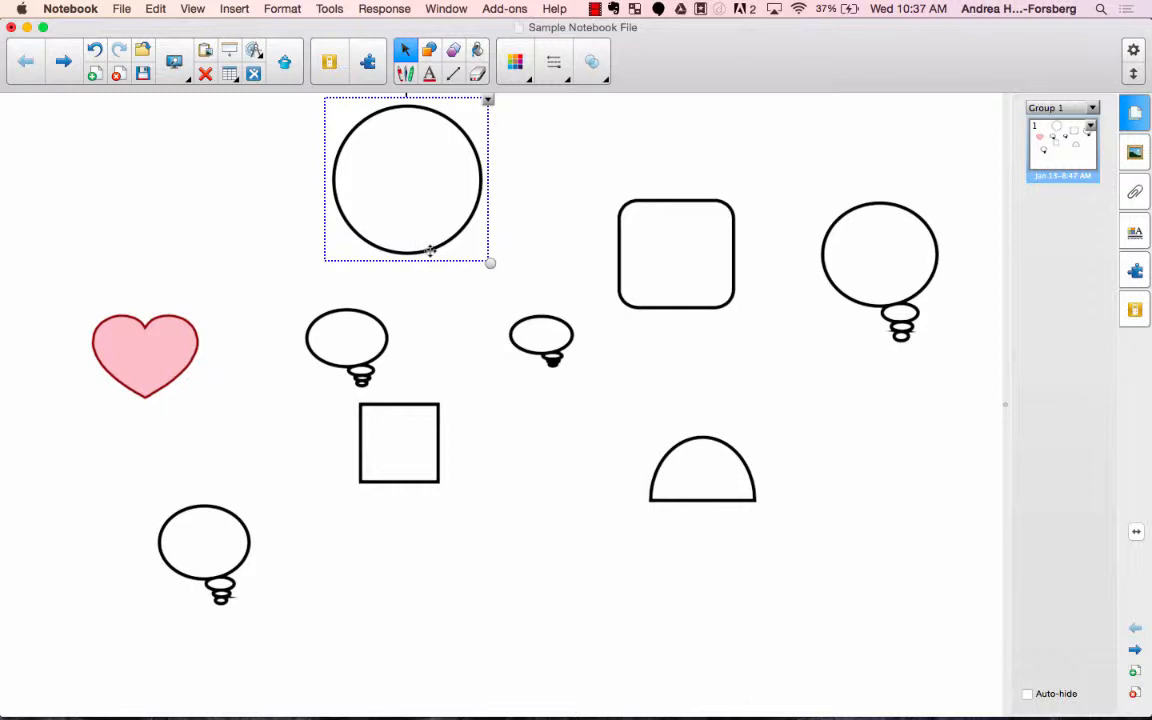
pyautogui.moveTo(444, 238); pyautogui.dragTo(251, 275)
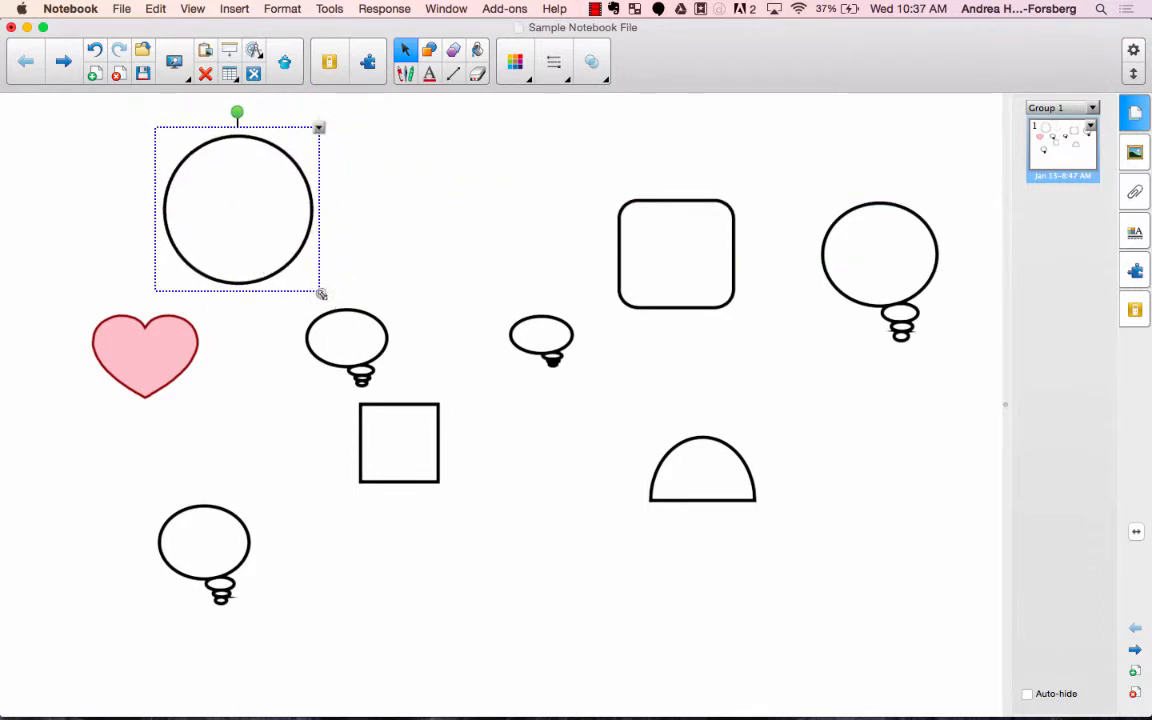
pyautogui.moveTo(321, 294); pyautogui.dragTo(289, 279)
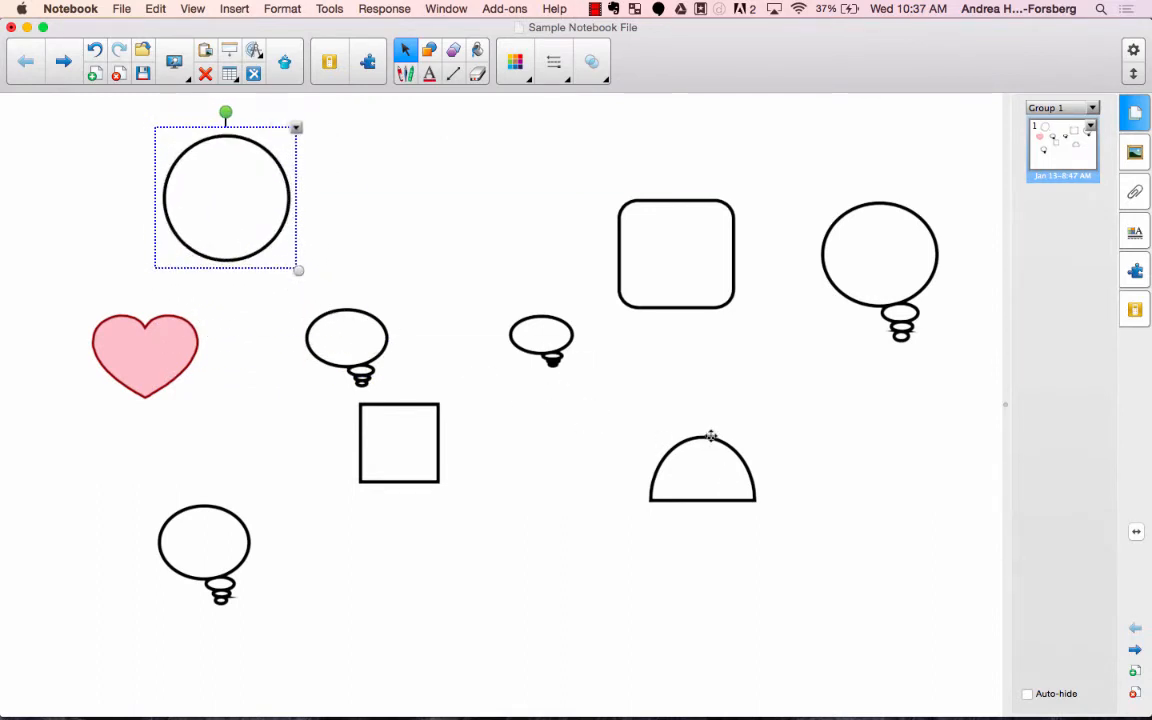
# Step: Rotate the semicircle 180 degrees so its flat edge faces up
pyautogui.click(710, 436)
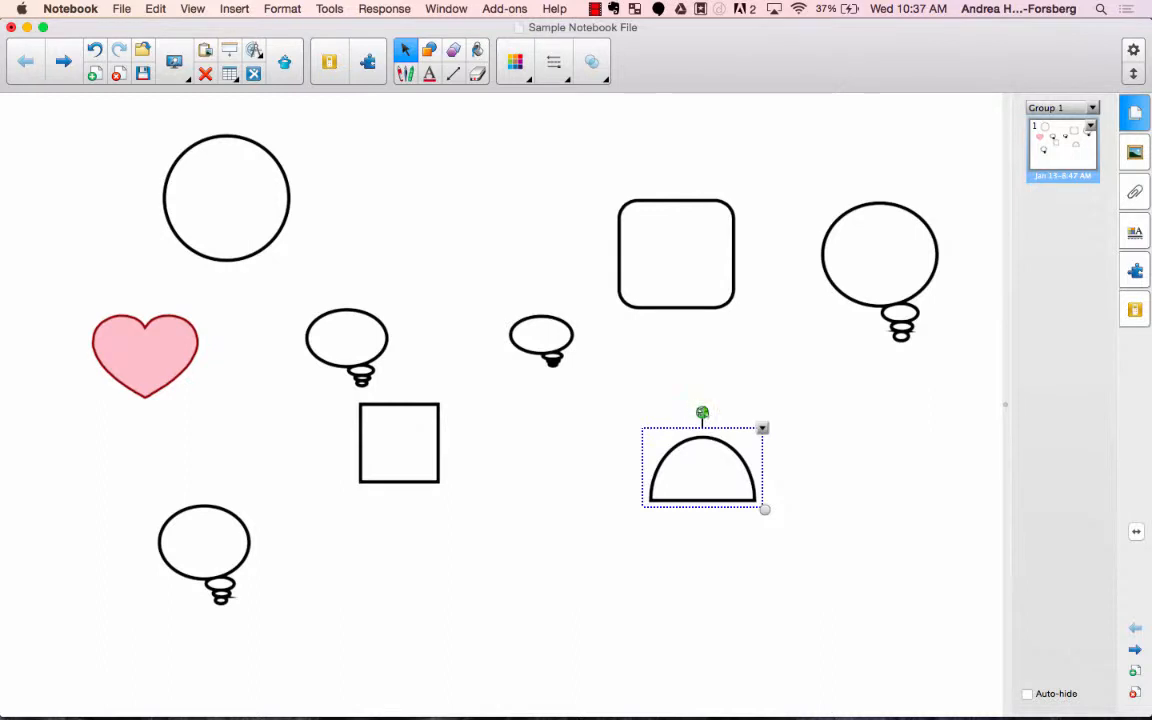
pyautogui.moveTo(702, 412); pyautogui.dragTo(702, 498)
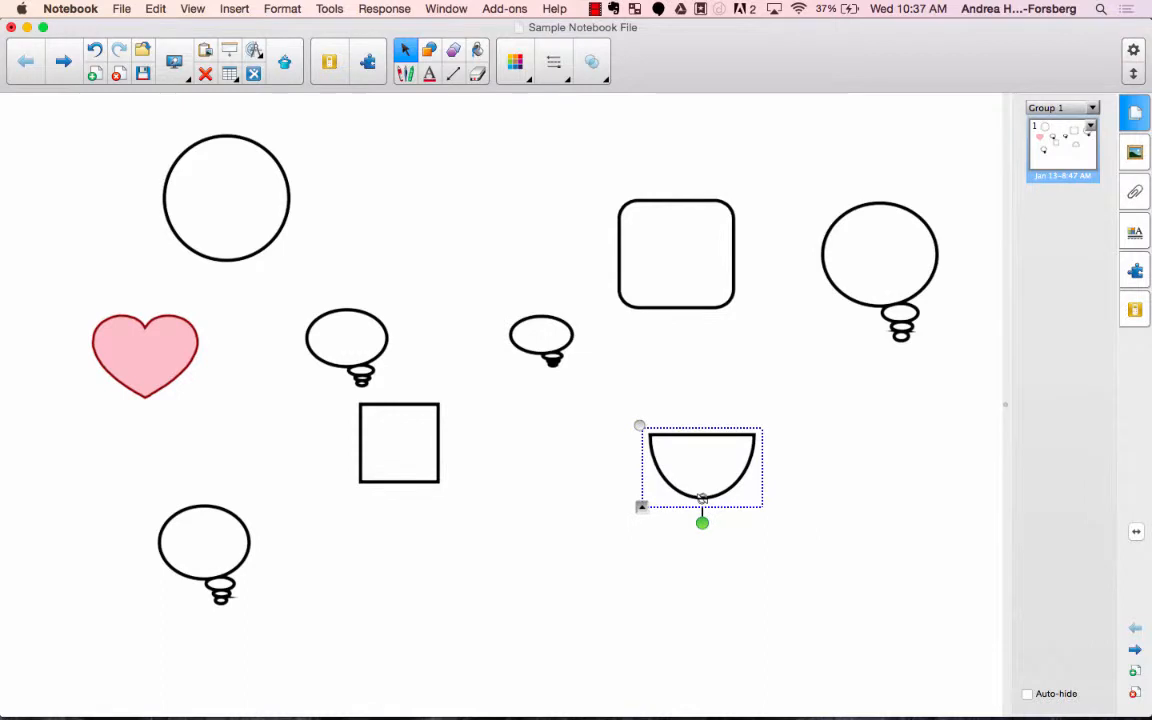
# Step: Examine the object commands available for the rounded square, including its Order options
pyautogui.click(723, 308)
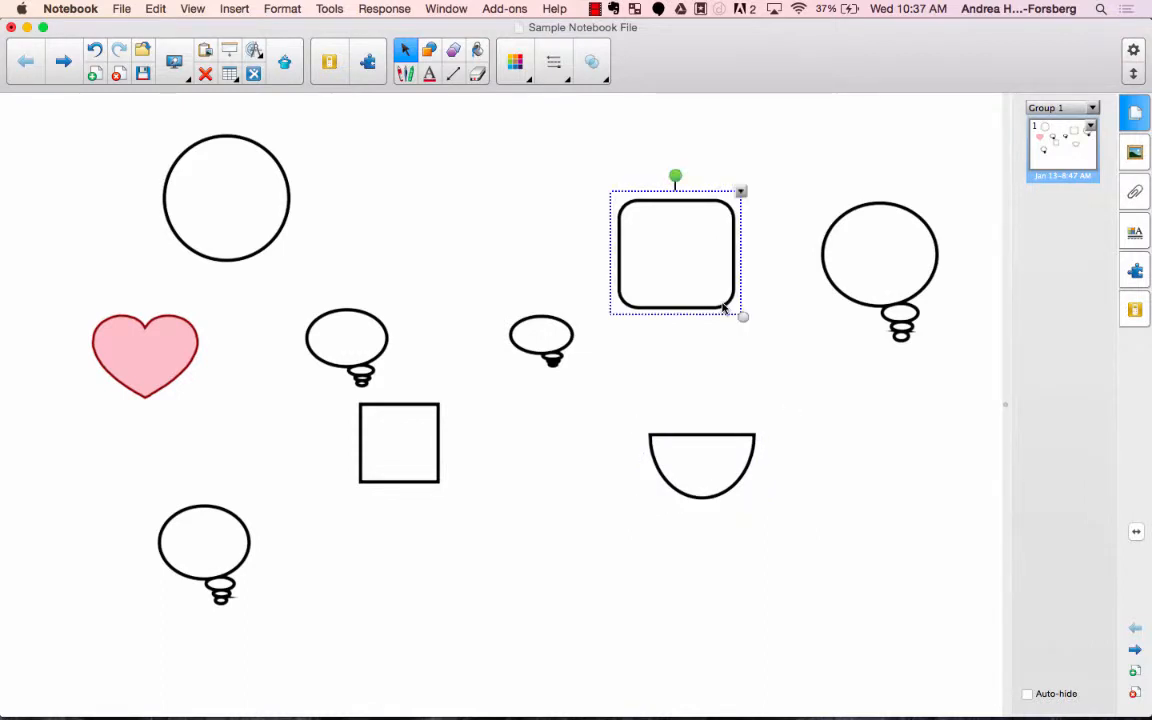
pyautogui.click(742, 193)
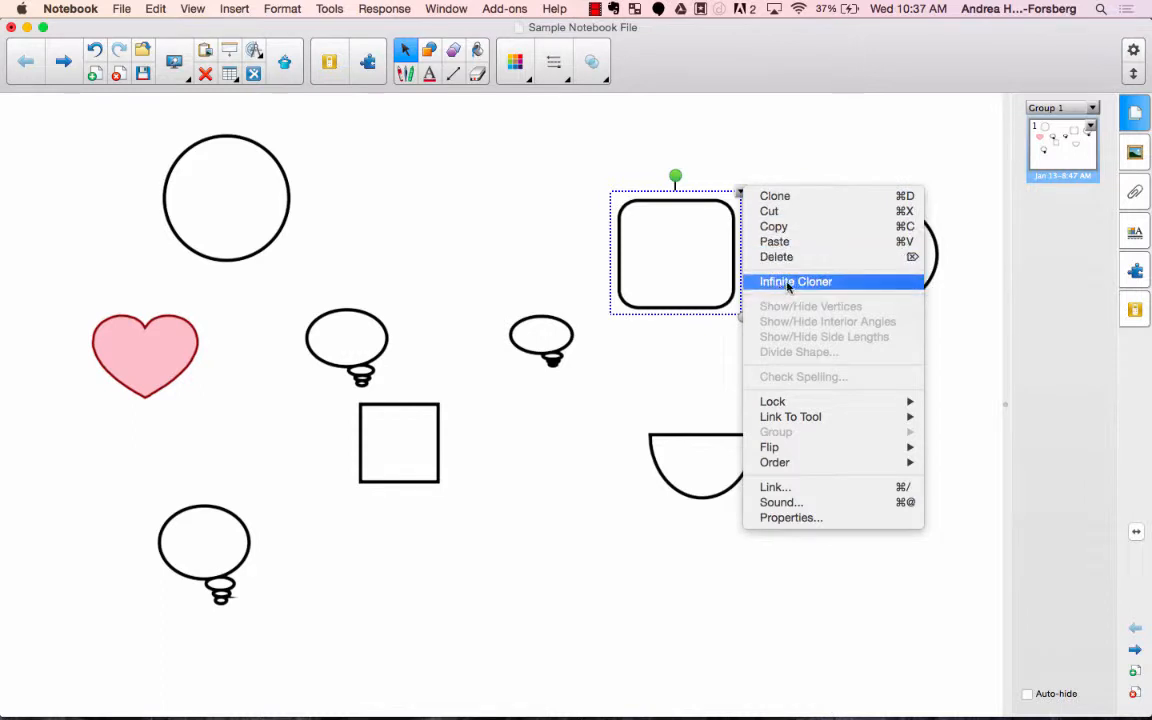
pyautogui.moveTo(779, 462)
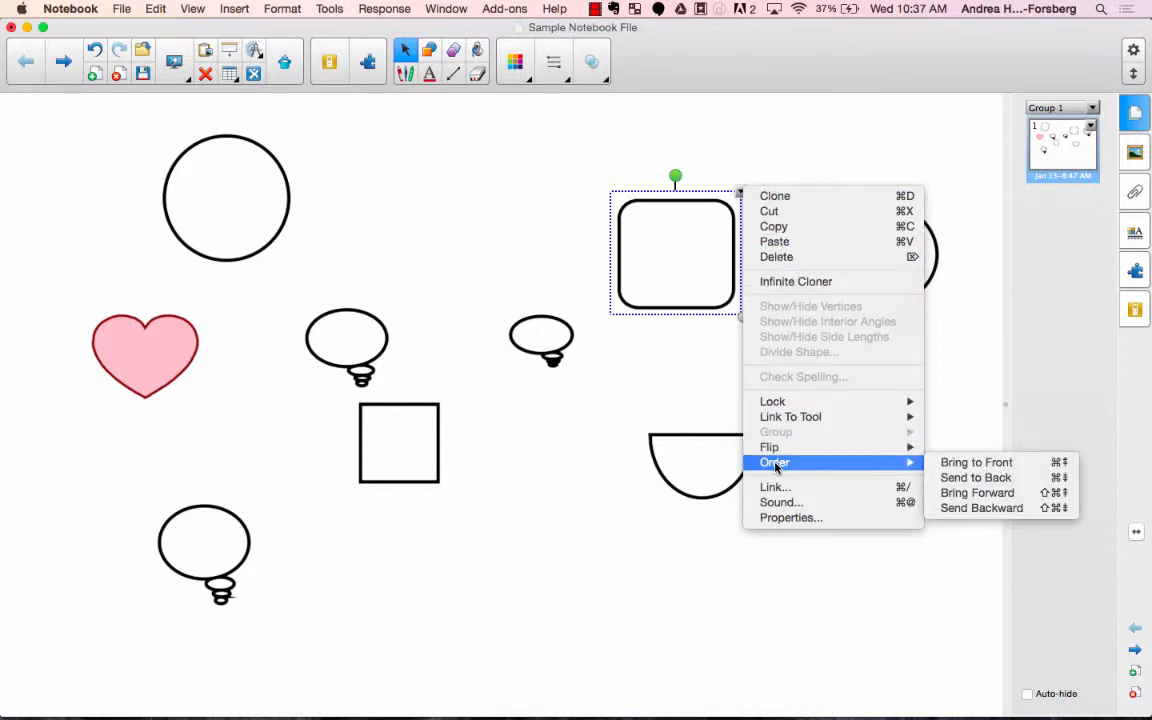
pyautogui.click(683, 594)
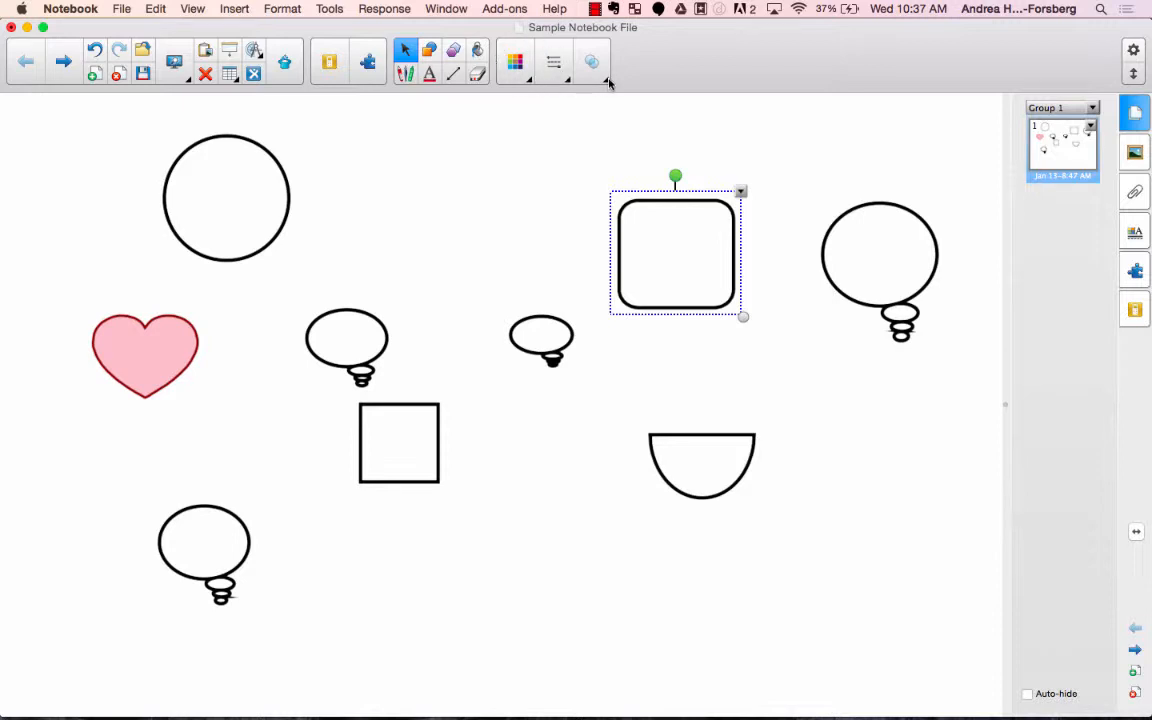
# Step: Give the rounded square a solid fill in medium sea green, trying a few other colors first
pyautogui.click(1134, 232)
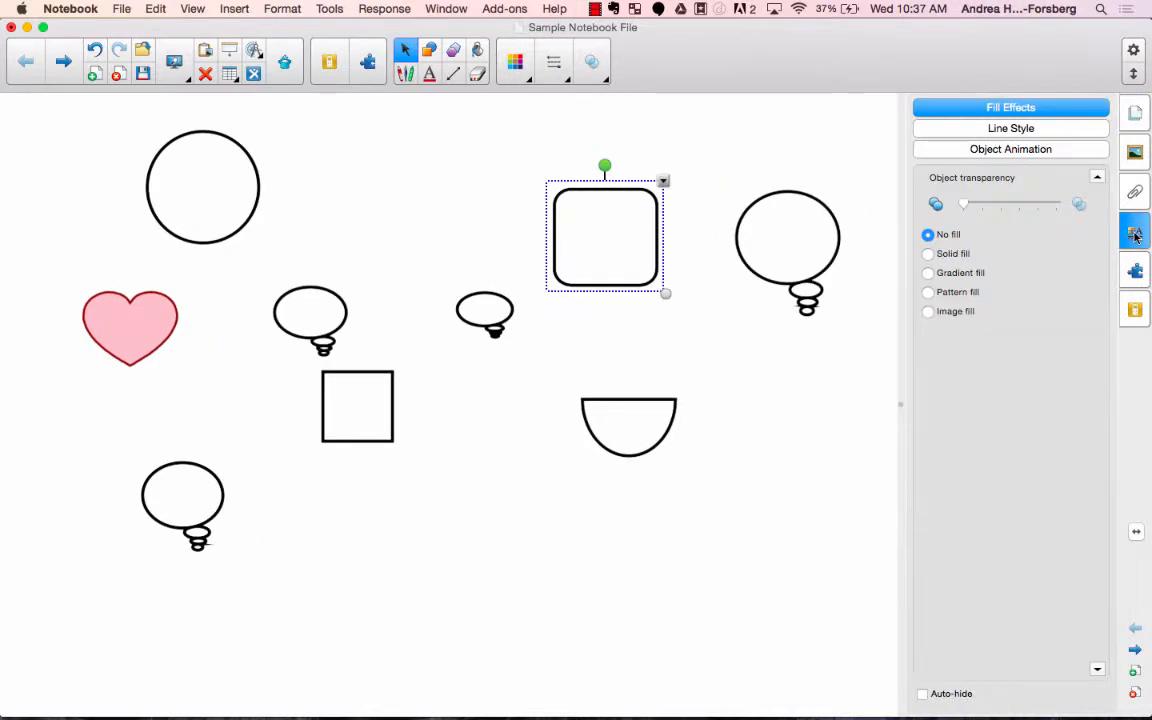
pyautogui.click(1017, 132)
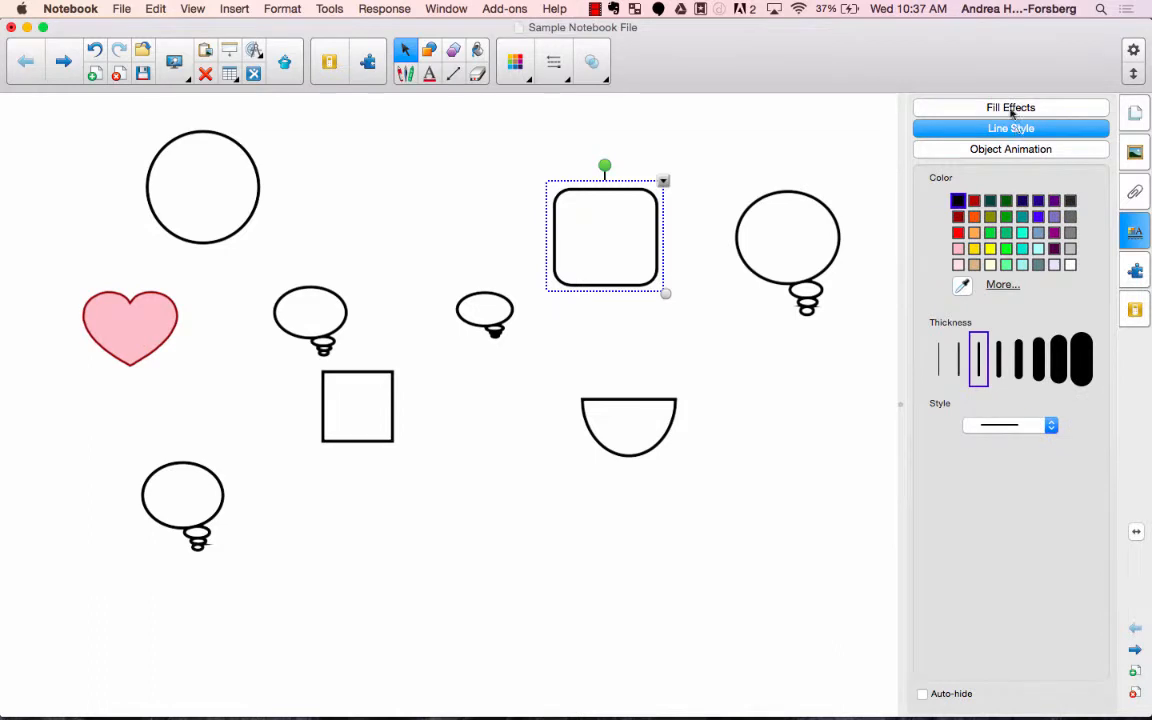
pyautogui.click(1011, 110)
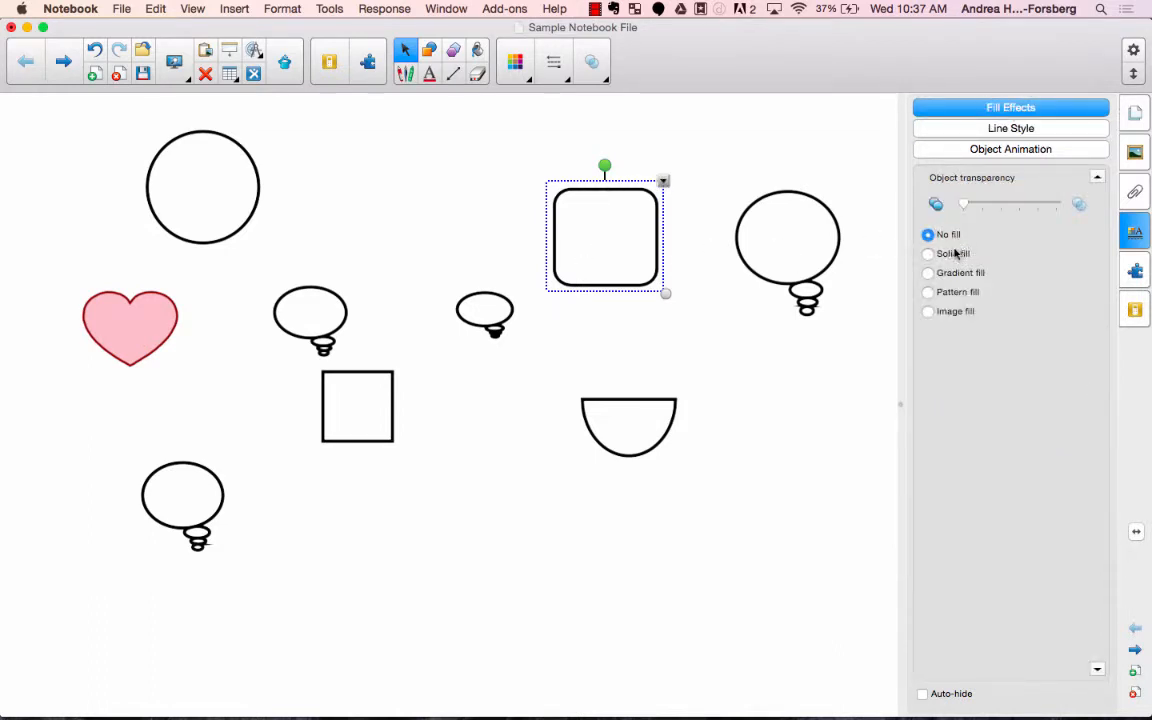
pyautogui.click(929, 254)
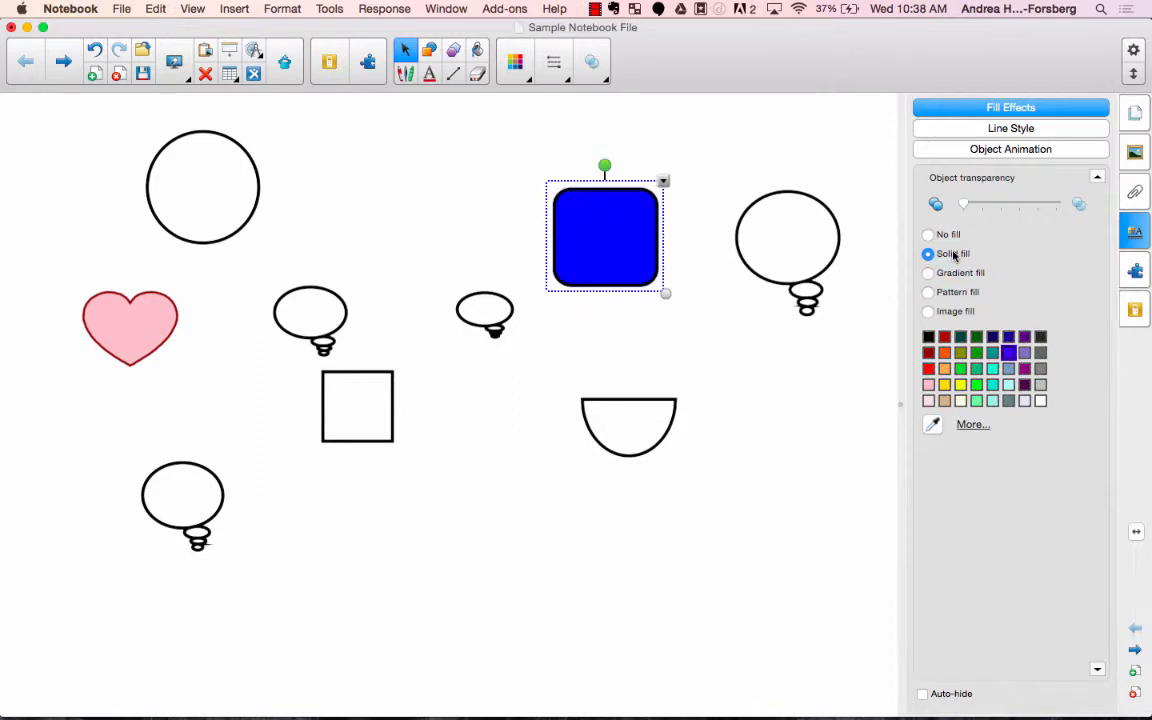
pyautogui.click(944, 369)
pyautogui.click(960, 368)
pyautogui.click(960, 353)
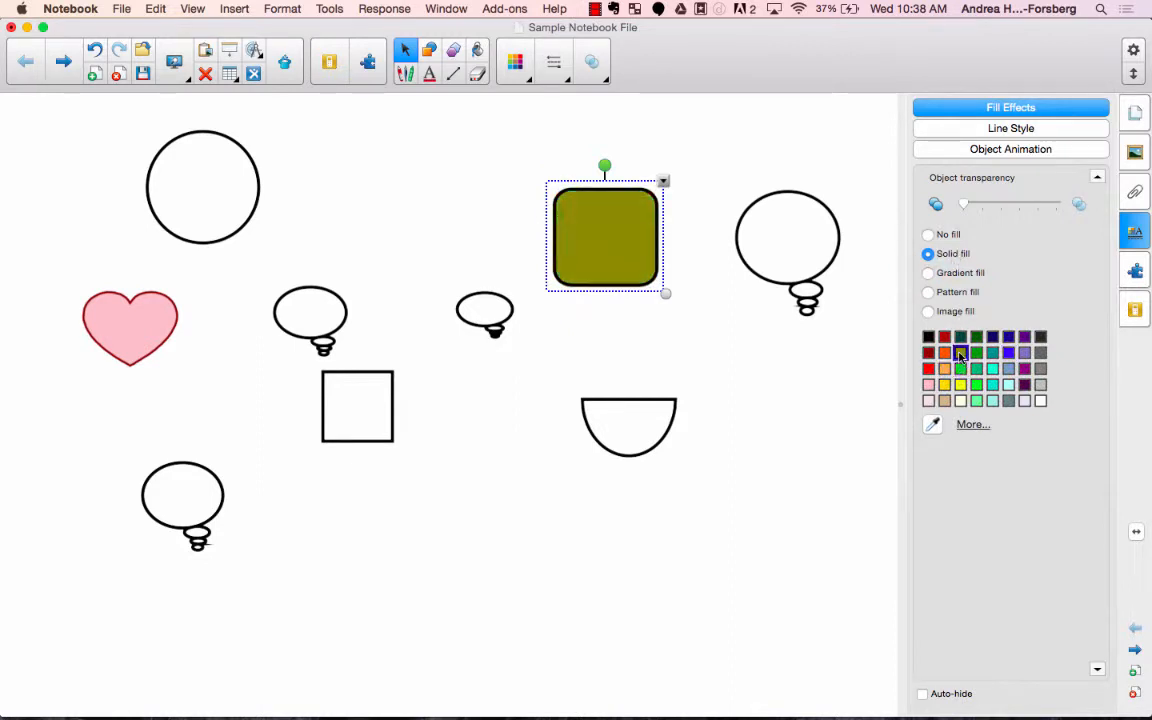
pyautogui.click(976, 370)
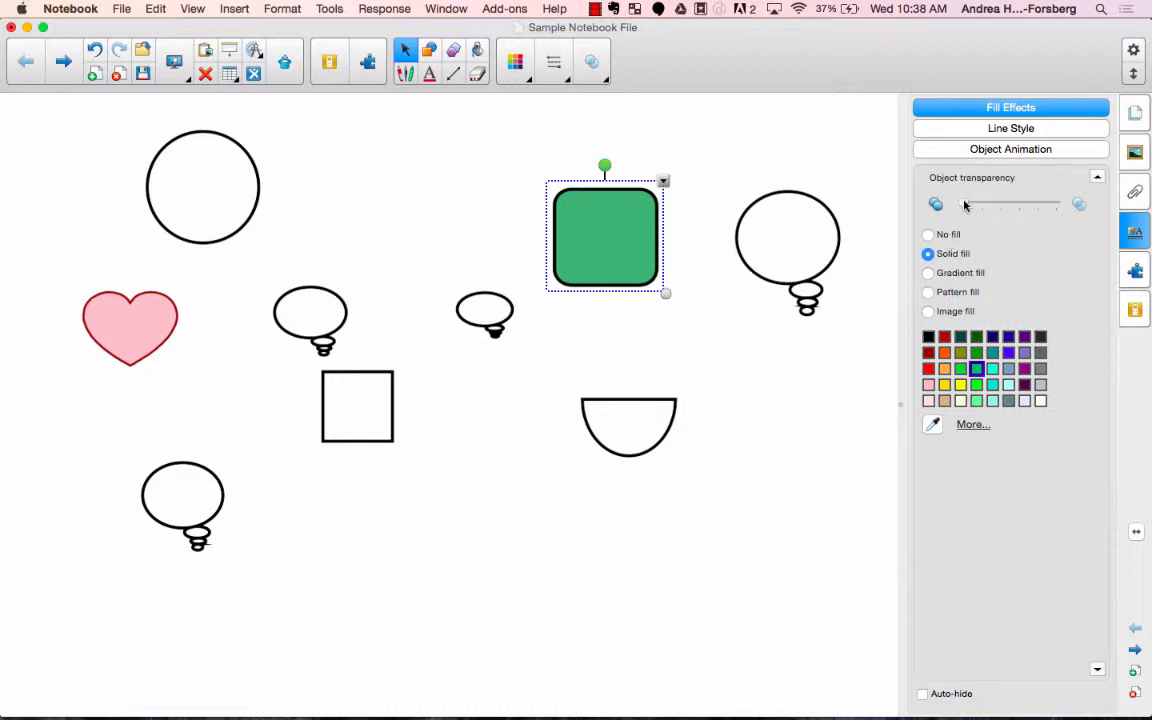
# Step: Raise the green rounded square's transparency to slightly over half and move it over the large thought bubble
pyautogui.moveTo(965, 205); pyautogui.dragTo(1022, 208)
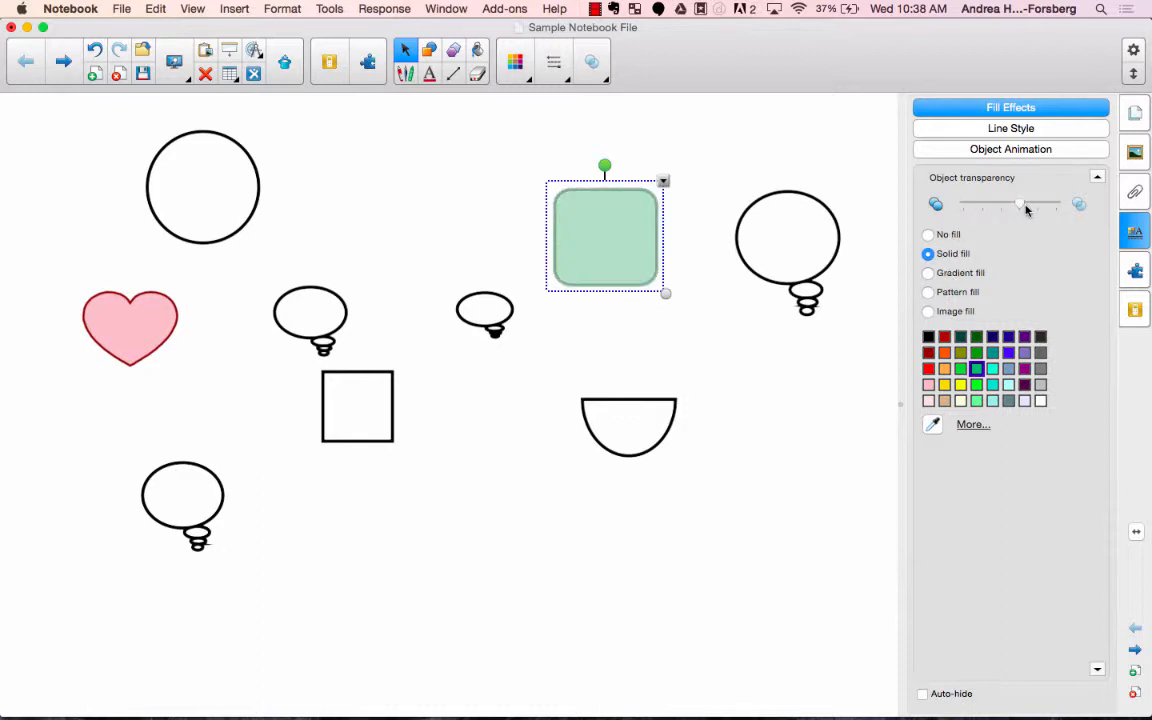
pyautogui.moveTo(630, 217); pyautogui.dragTo(778, 225)
# Step: Restore the green rounded square to full opacity and move the large thought bubble below it
pyautogui.moveTo(1018, 205); pyautogui.dragTo(963, 210)
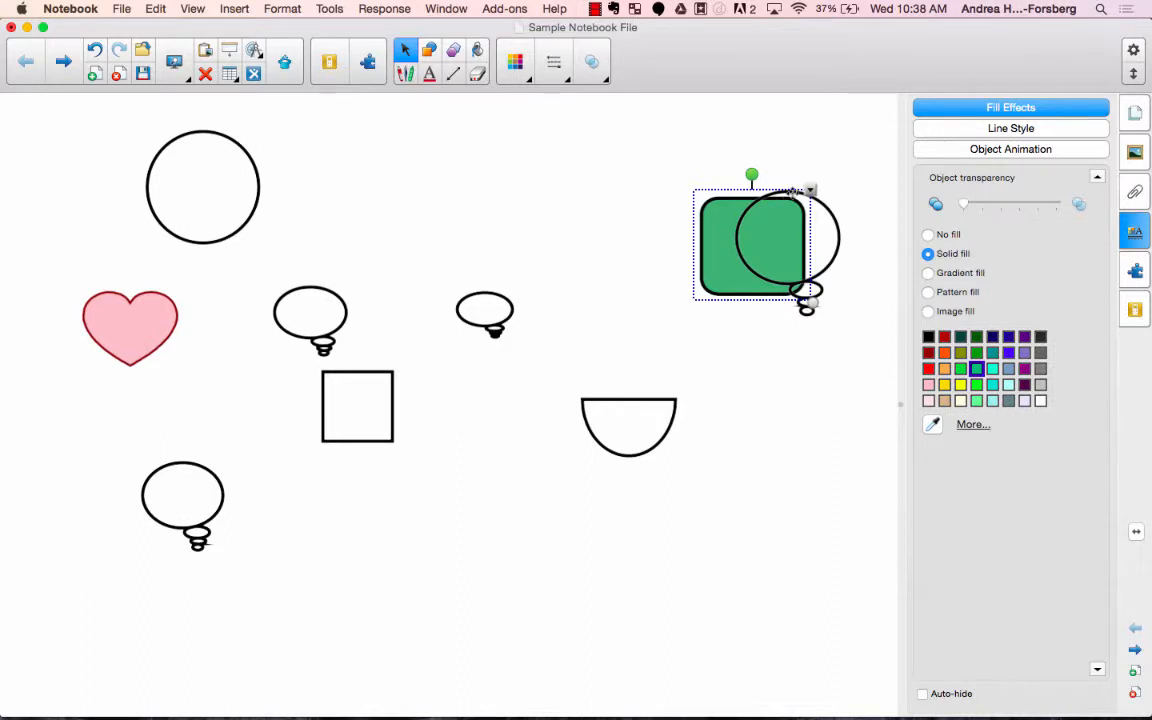
pyautogui.moveTo(792, 190); pyautogui.dragTo(804, 313)
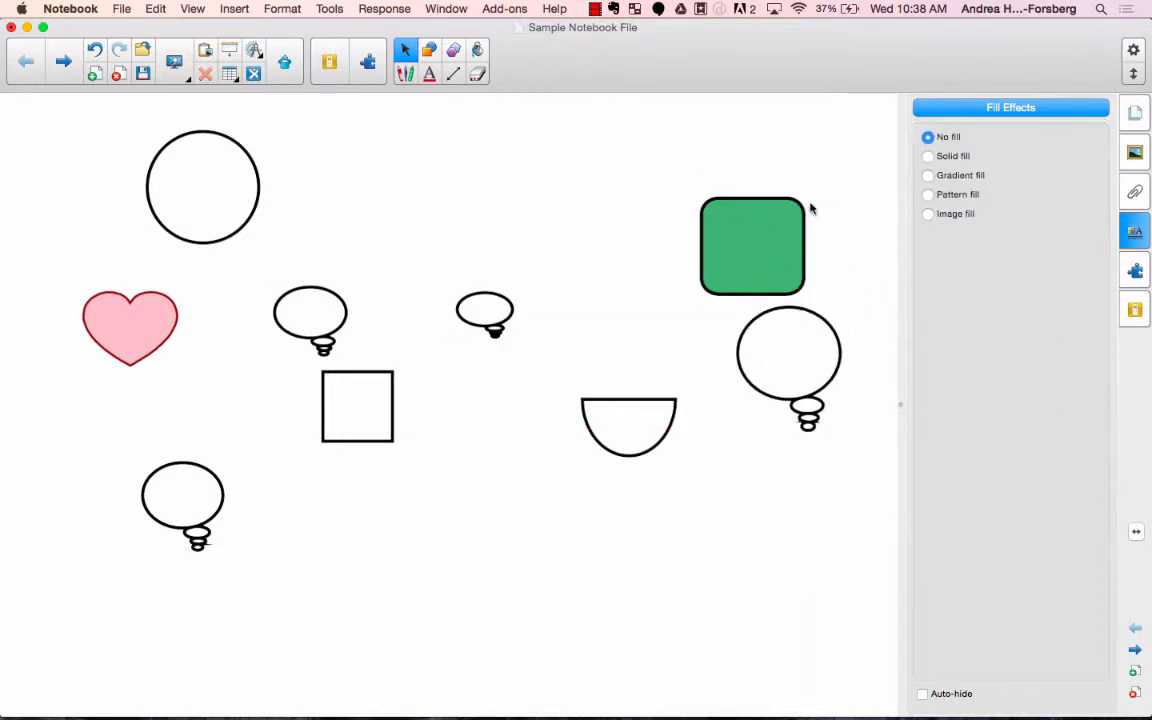
# Step: Set the green rounded square's outline color to bright red
pyautogui.click(764, 224)
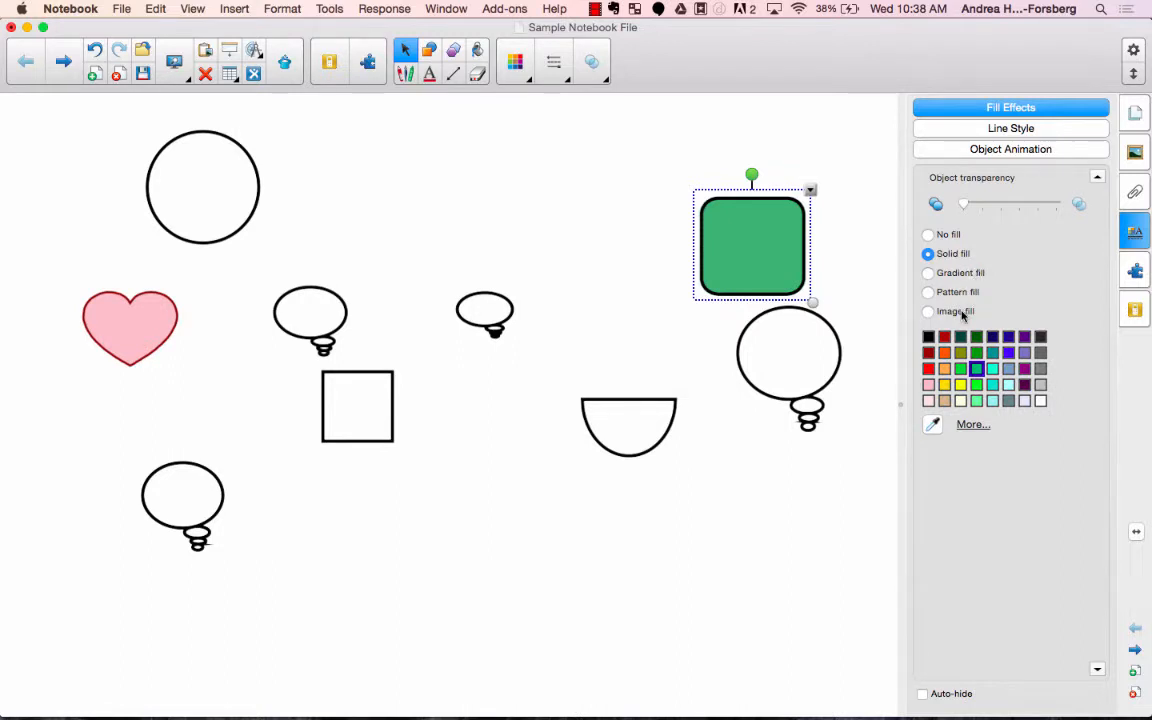
pyautogui.click(1005, 130)
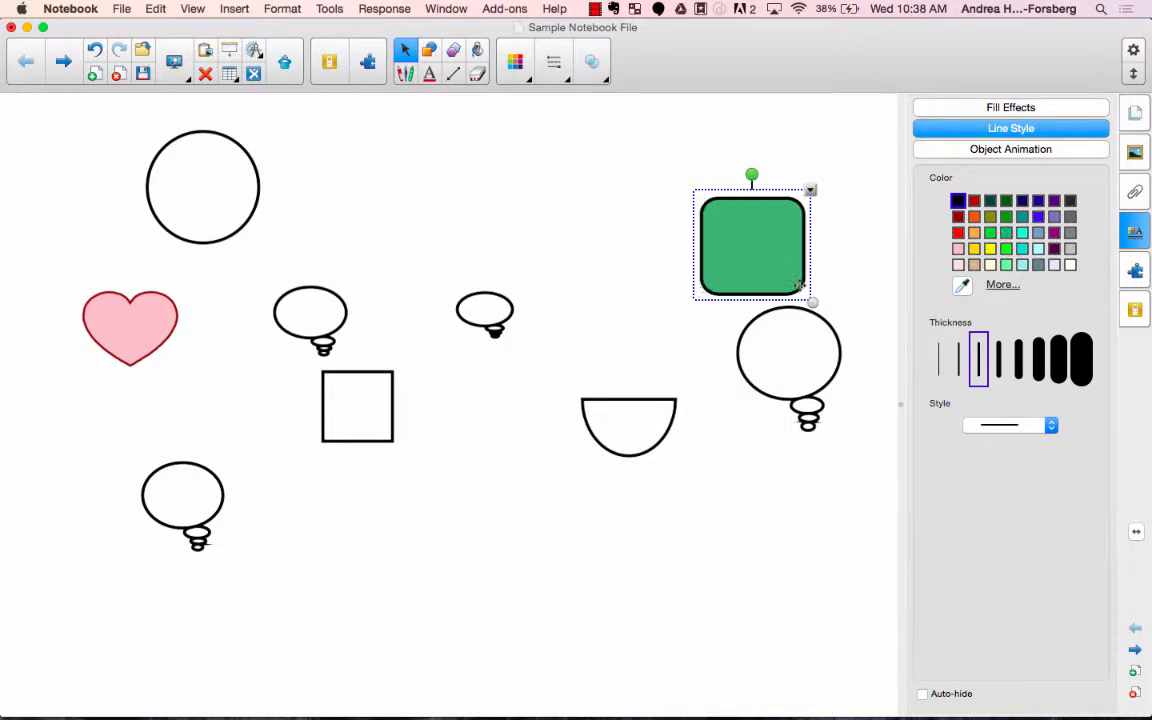
pyautogui.click(958, 233)
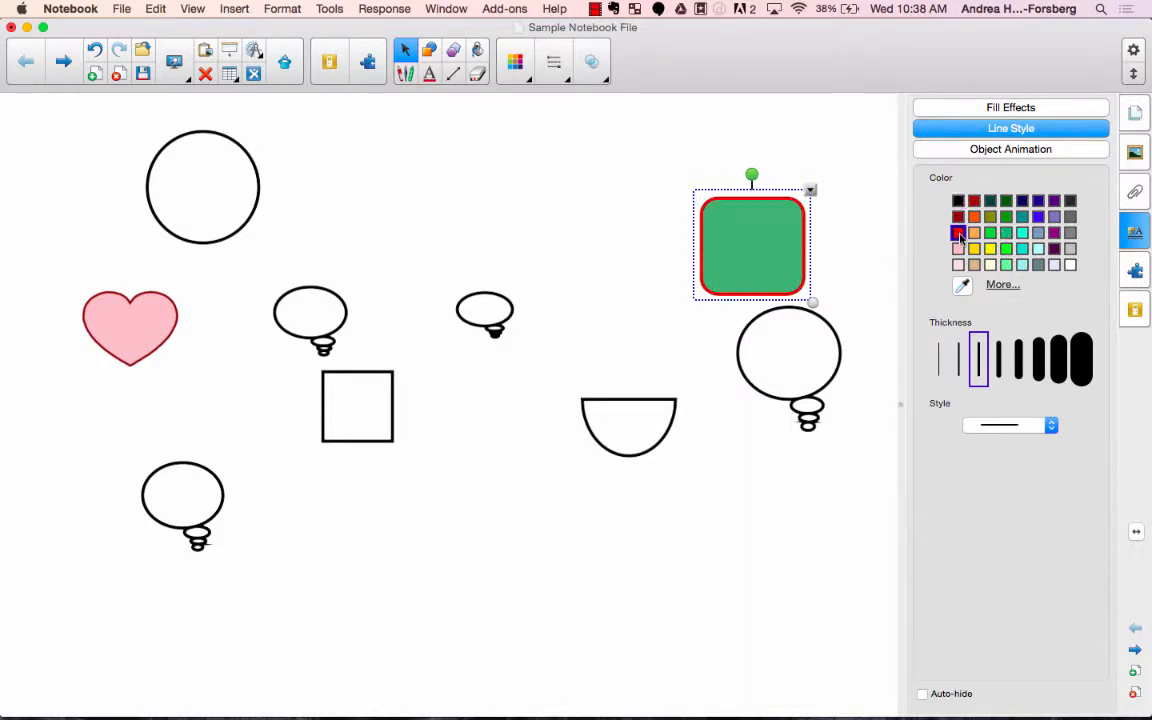
# Step: Try thin and very thick outlines on the green rounded square, settling on the fifth thickness counting from the thinnest
pyautogui.click(958, 360)
pyautogui.click(938, 368)
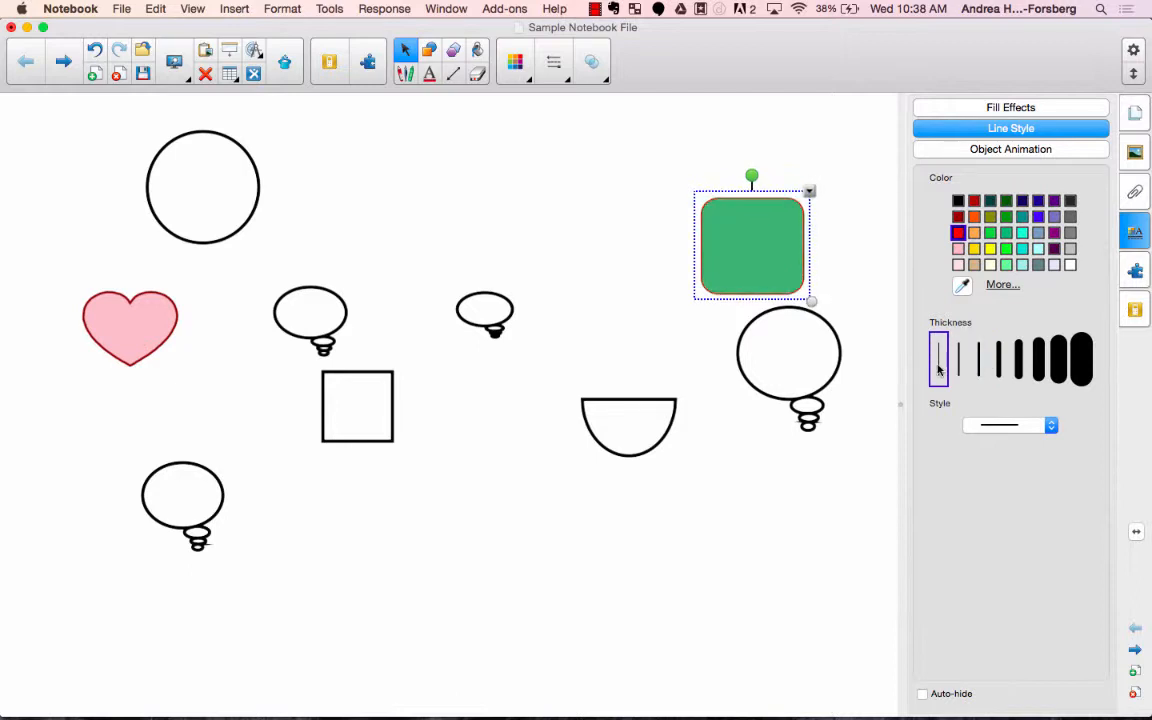
pyautogui.click(1080, 360)
pyautogui.click(1052, 368)
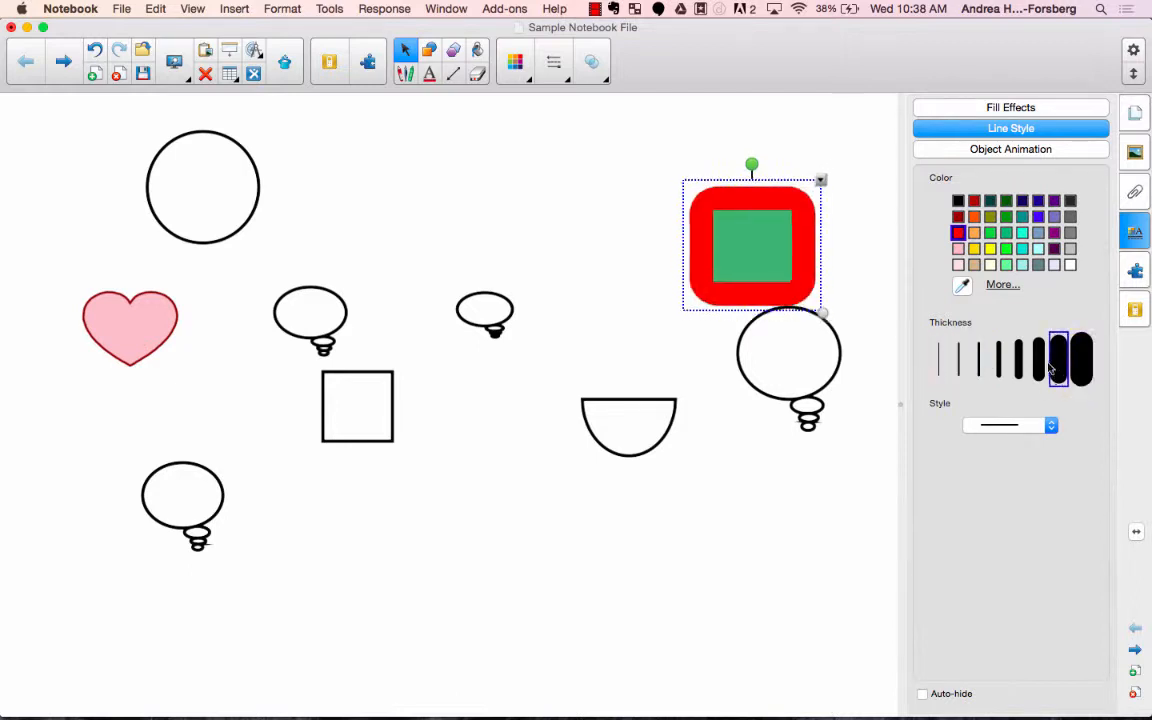
pyautogui.click(1040, 365)
pyautogui.click(1018, 362)
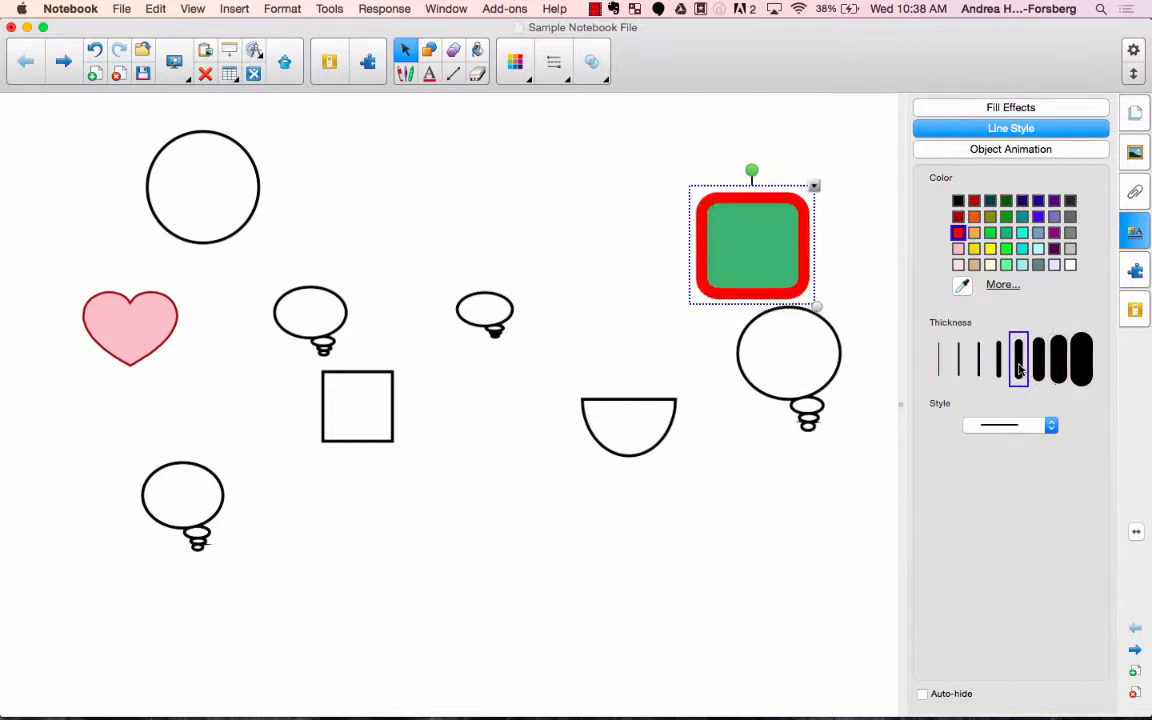
# Step: Set the green rounded square's outline to the third thinnest thickness and try several broken line patterns, settling on dash-dot
pyautogui.click(1050, 428)
pyautogui.click(1023, 456)
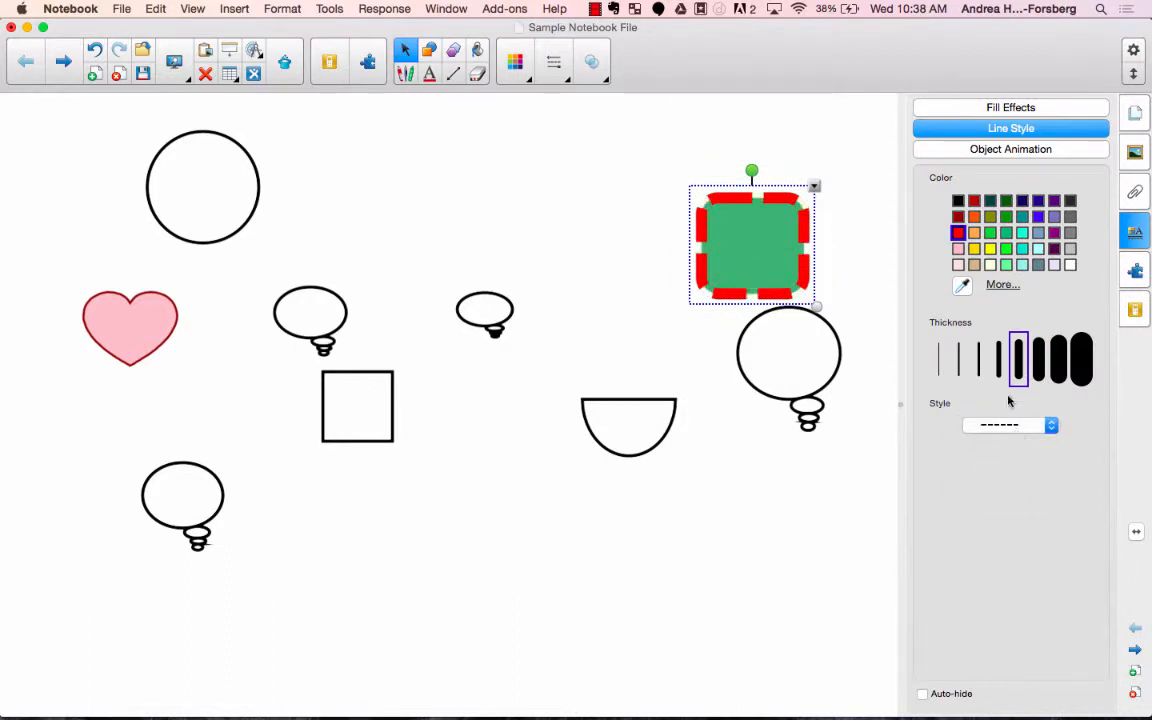
pyautogui.click(978, 354)
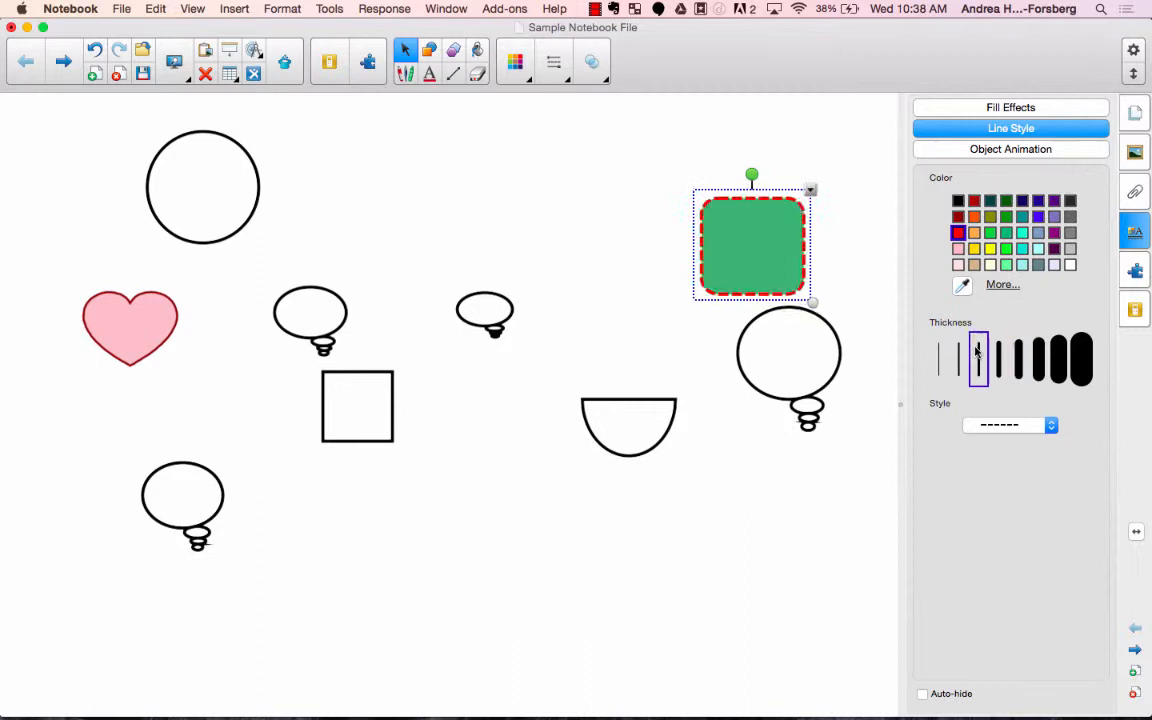
pyautogui.click(1050, 425)
pyautogui.click(1038, 451)
pyautogui.click(1050, 425)
pyautogui.click(1040, 450)
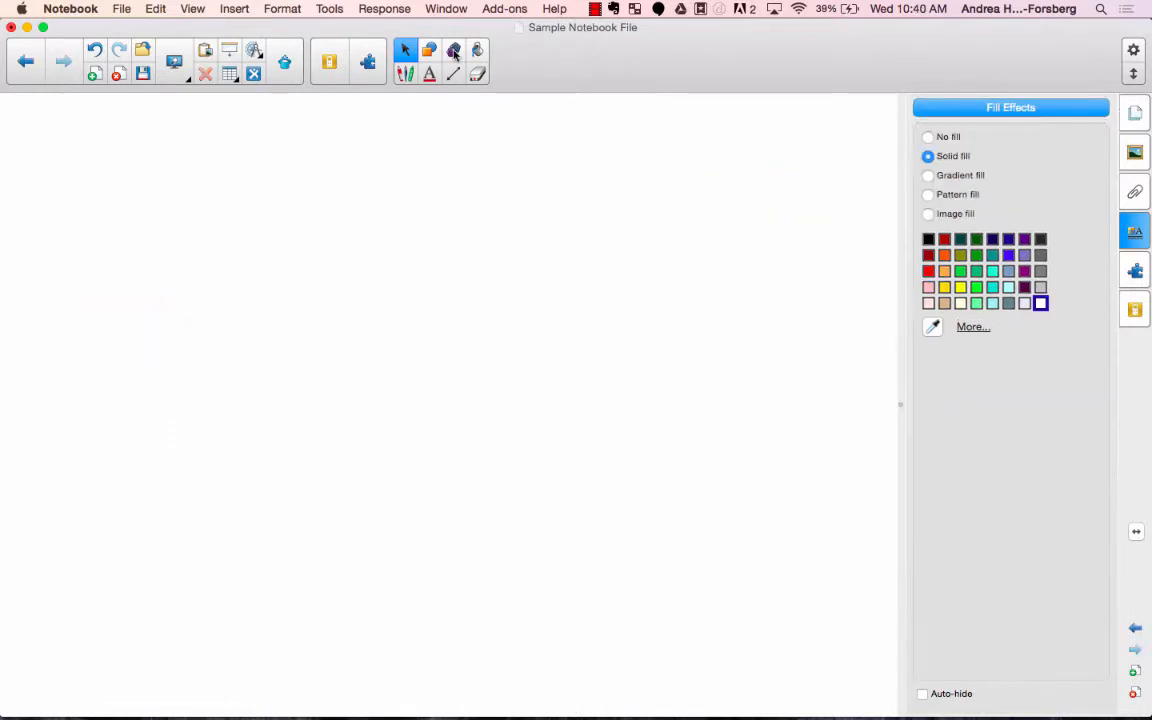
# Step: Draw a triangle and a larger square on the blank page with the regular polygon tool
pyautogui.click(455, 52)
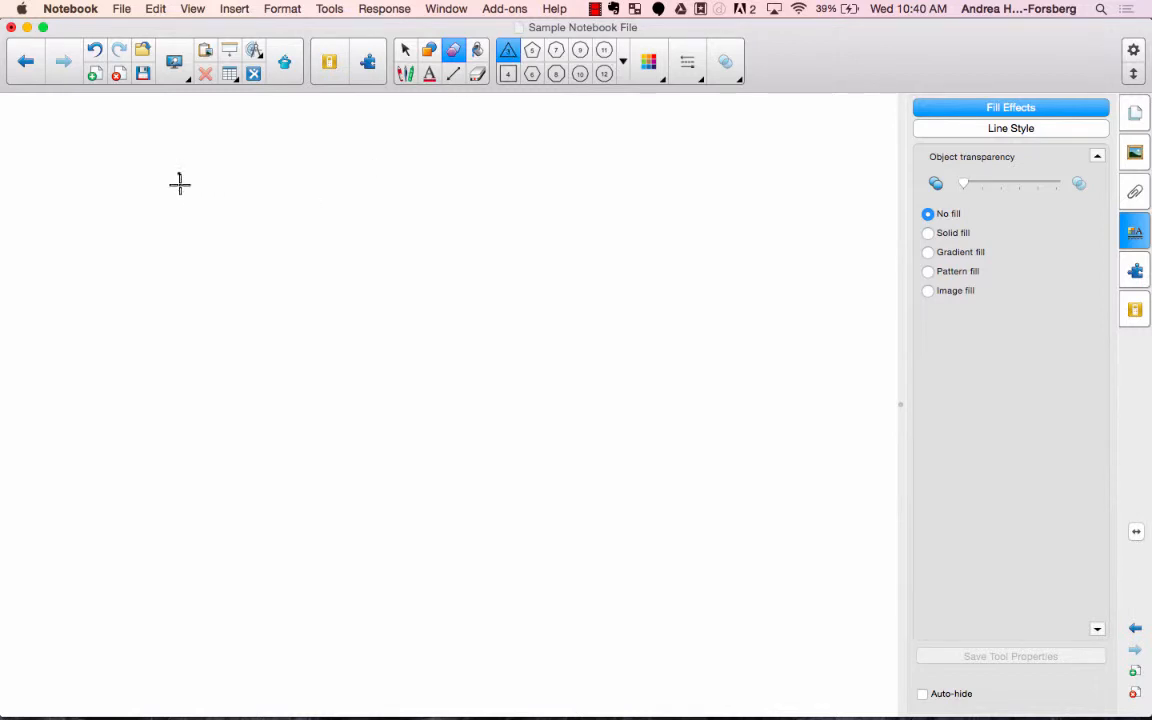
pyautogui.moveTo(178, 172); pyautogui.dragTo(281, 260)
pyautogui.click(507, 73)
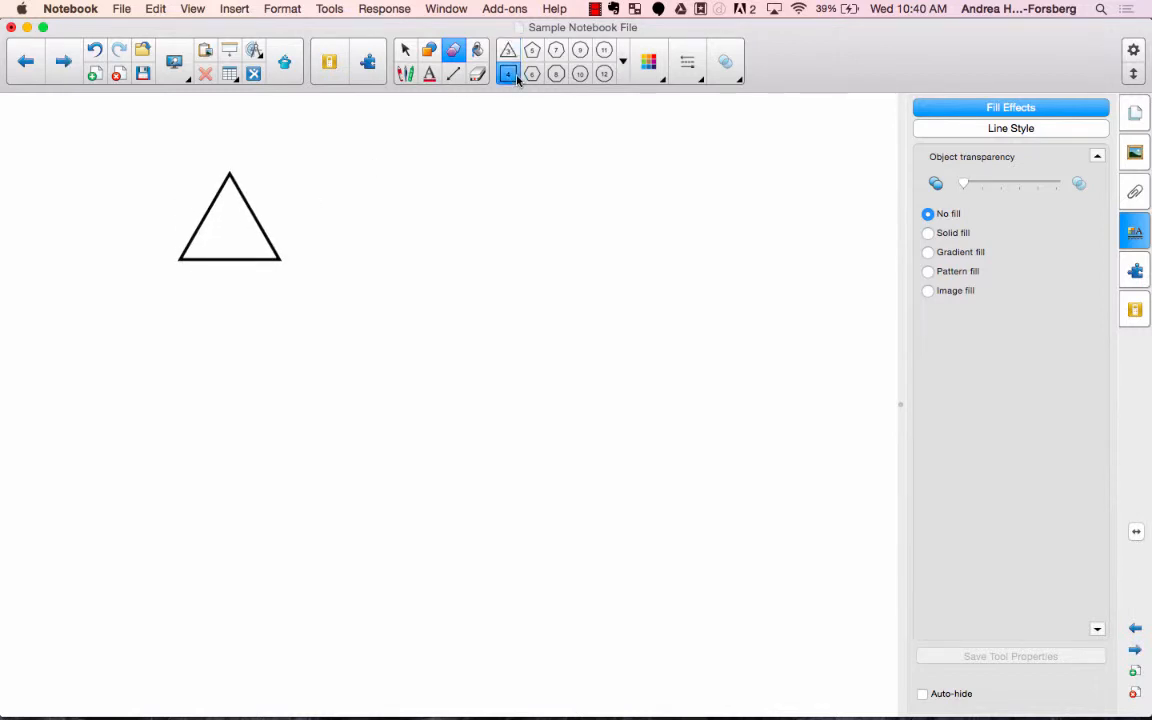
pyautogui.moveTo(450, 199); pyautogui.dragTo(595, 285)
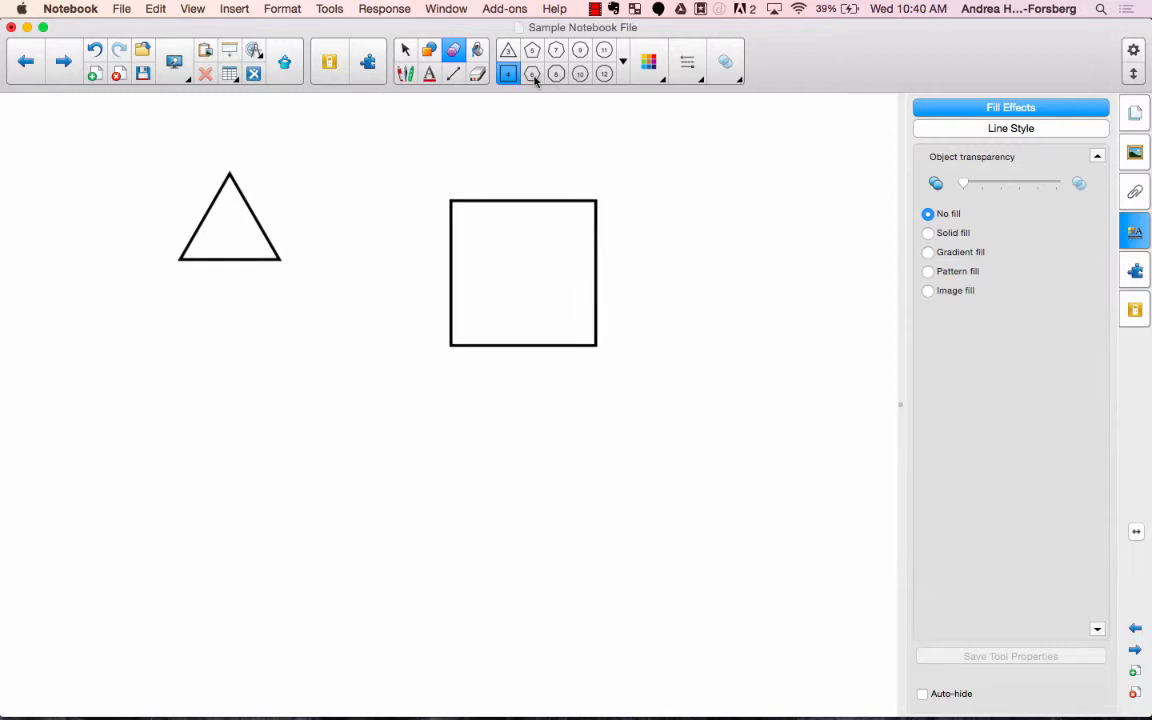
# Step: Draw a hexagon below the triangle and an octagon below the square
pyautogui.click(532, 73)
pyautogui.moveTo(157, 370); pyautogui.dragTo(302, 420)
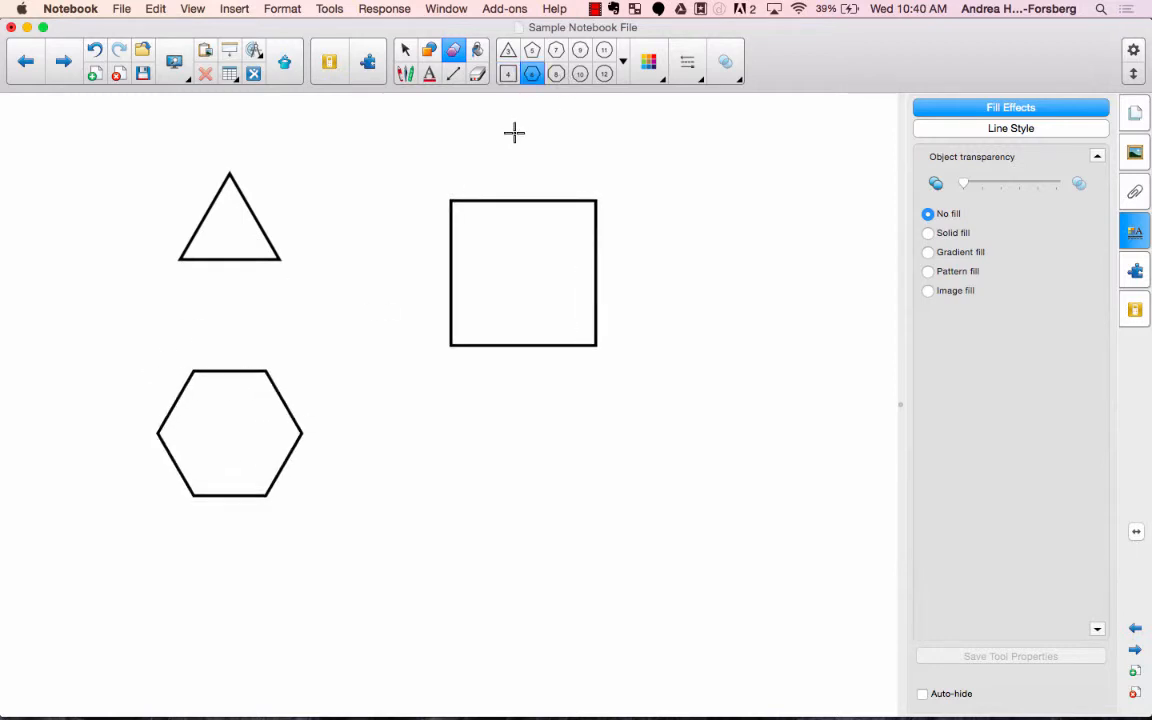
pyautogui.click(556, 73)
pyautogui.moveTo(538, 422); pyautogui.dragTo(687, 519)
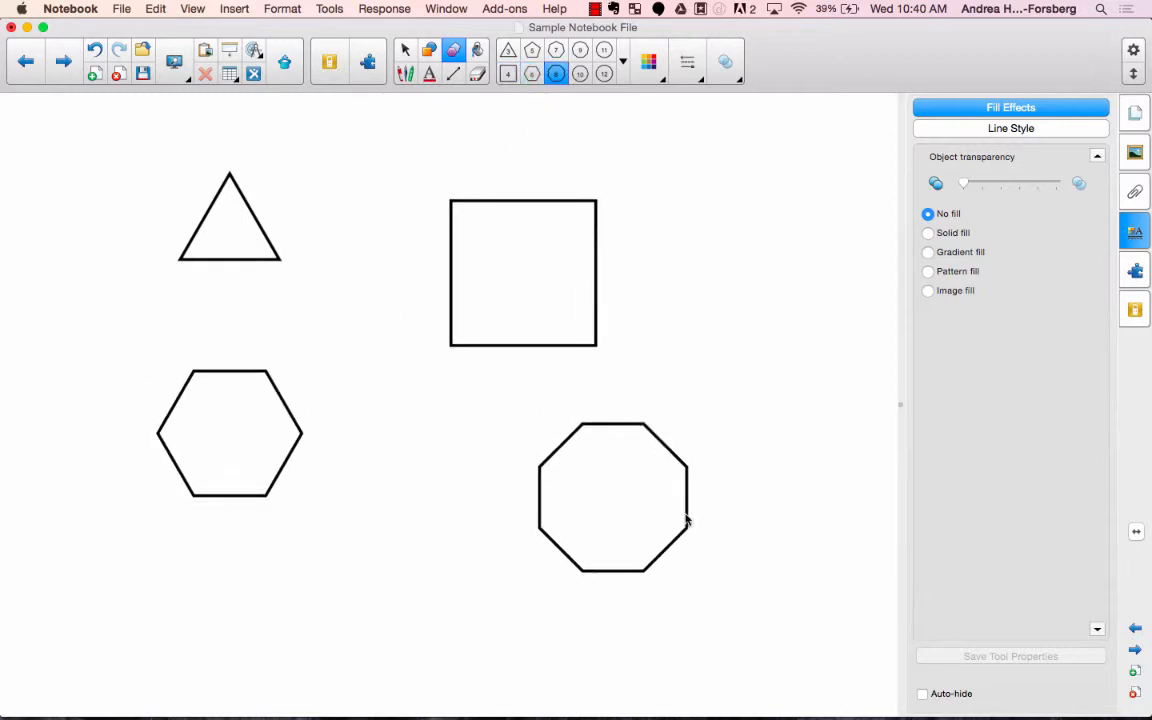
# Step: Draw a 10-sided polygon beside the square and a small 16-sided polygon between the hexagon and octagon
pyautogui.click(580, 74)
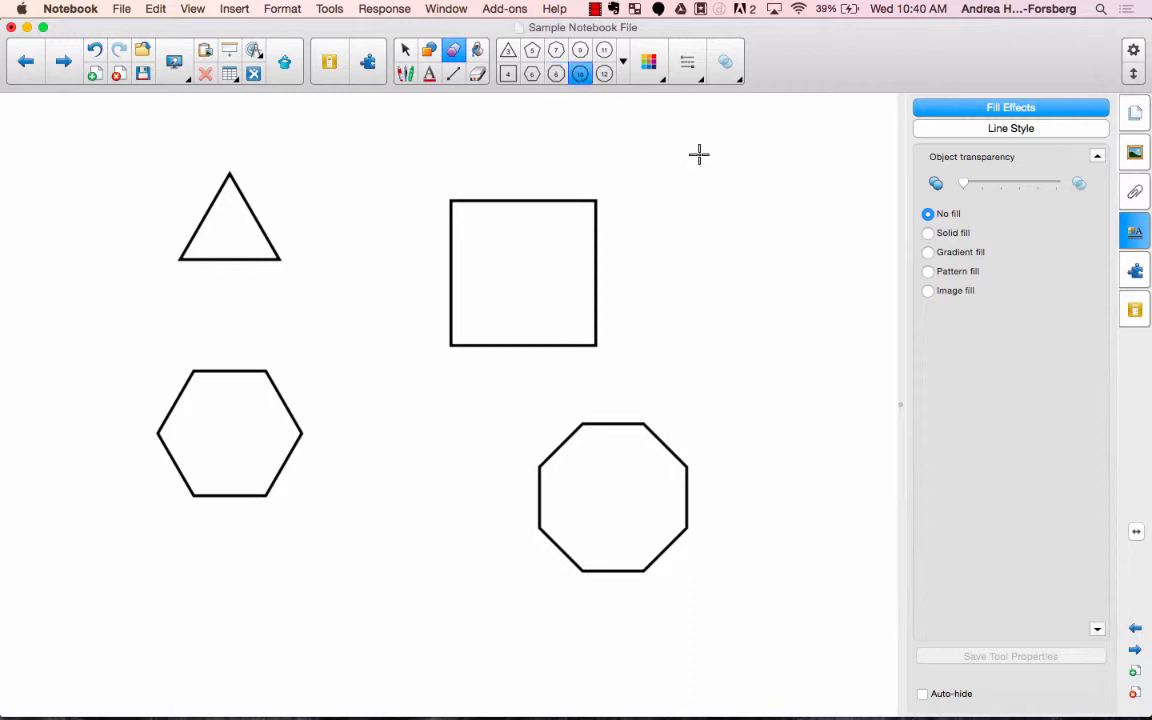
pyautogui.moveTo(699, 153); pyautogui.dragTo(838, 287)
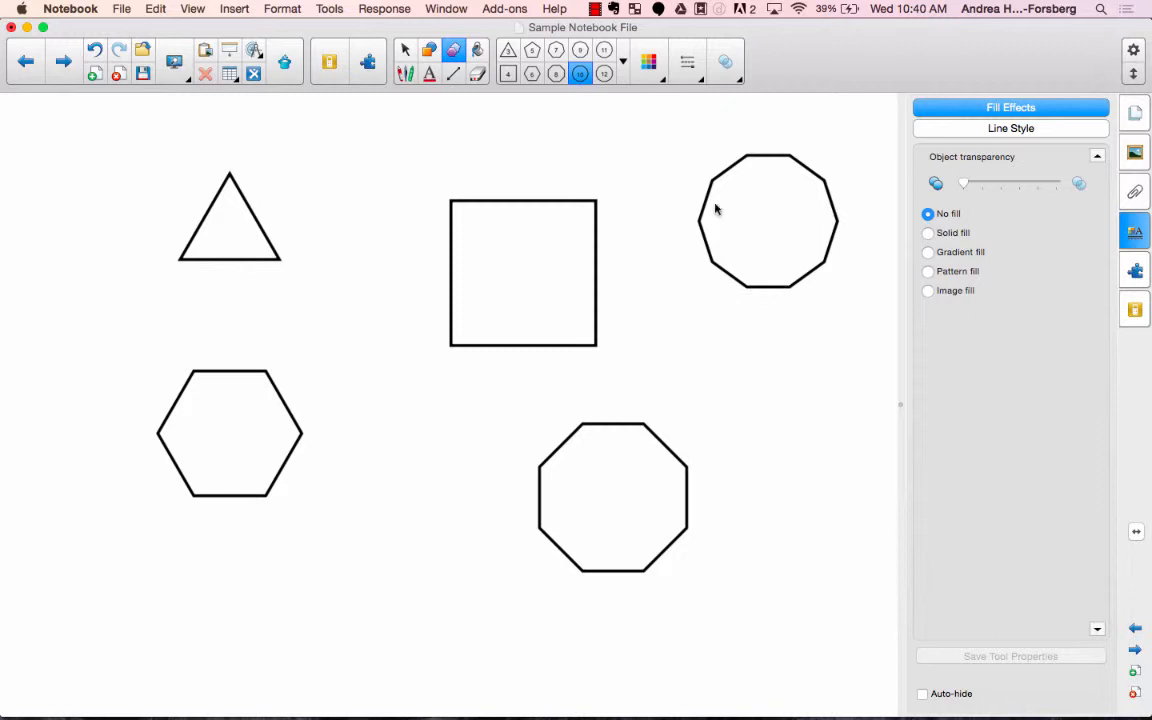
pyautogui.click(623, 64)
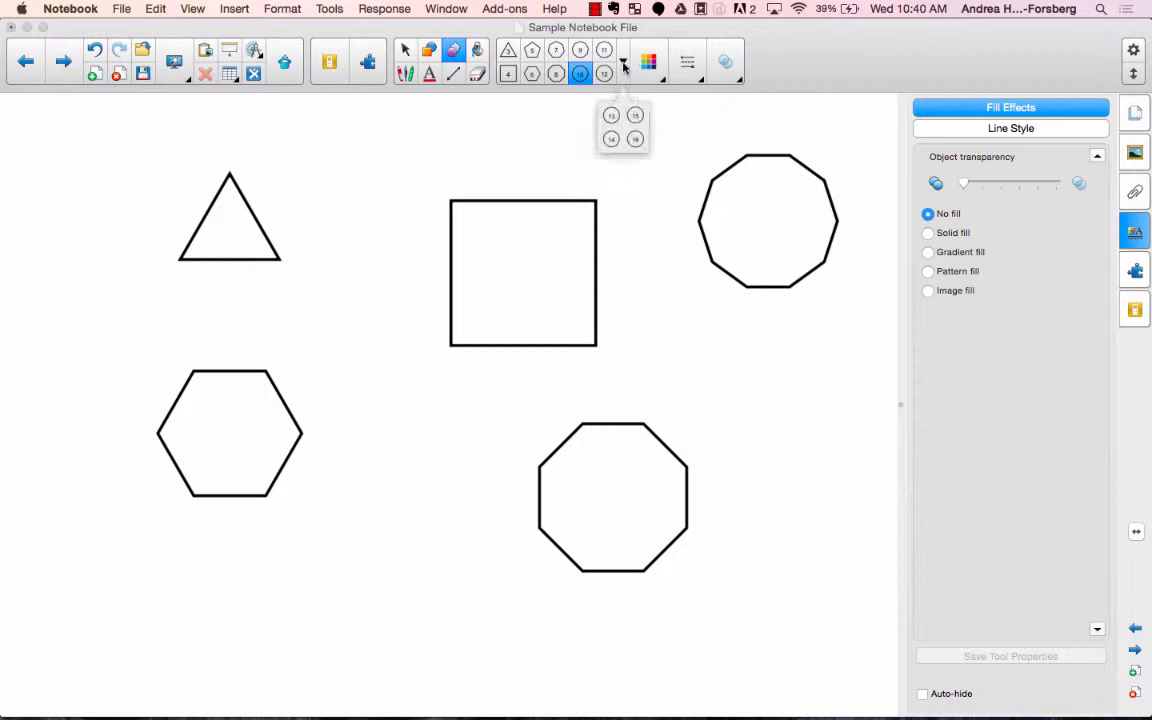
pyautogui.click(636, 138)
pyautogui.moveTo(339, 493); pyautogui.dragTo(428, 557)
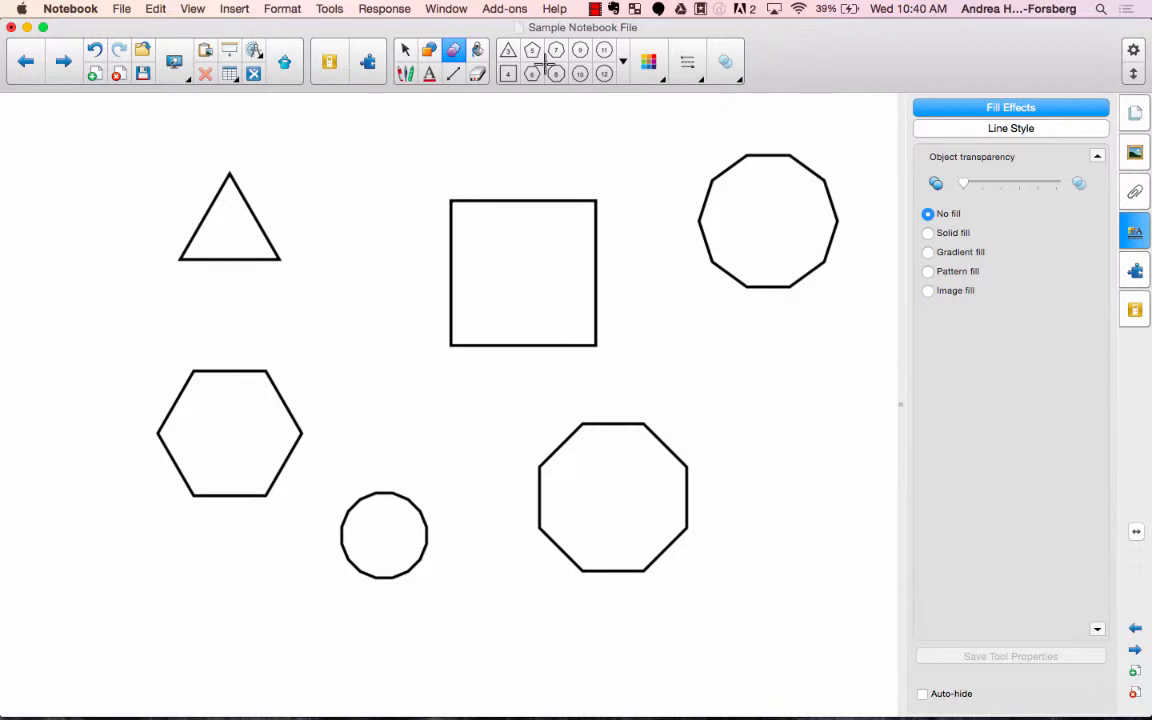
# Step: Fill the small 16-sided polygon with solid blue and open its line style settings
pyautogui.click(405, 50)
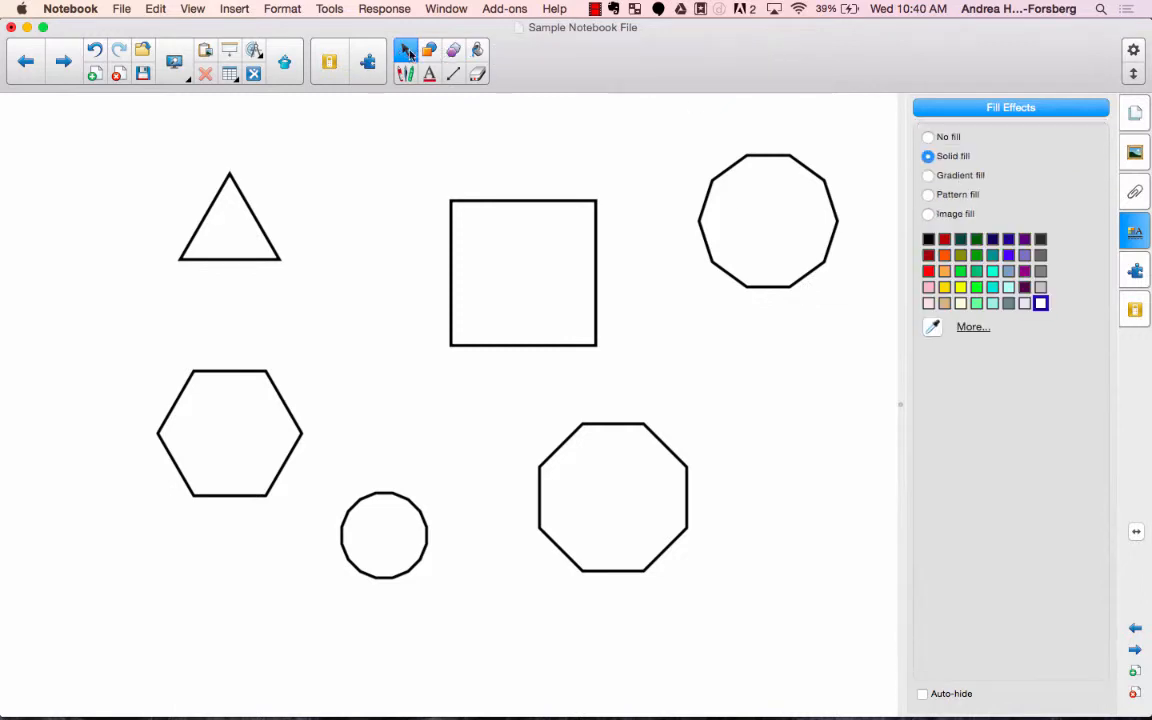
pyautogui.click(419, 503)
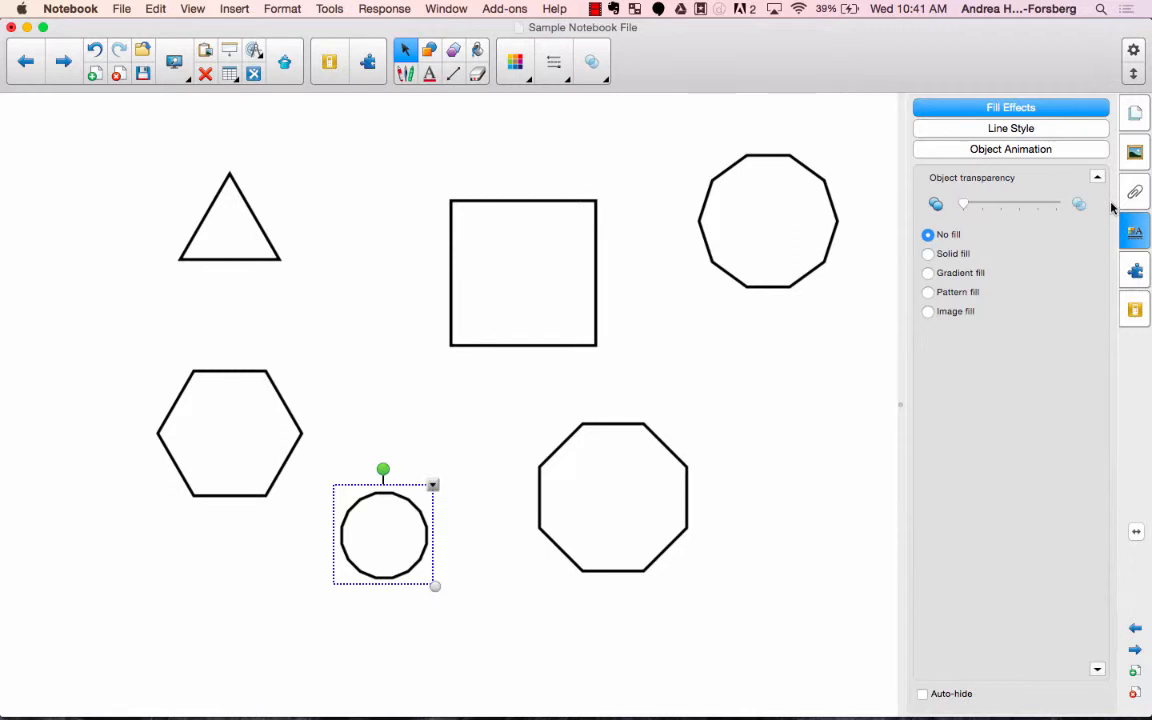
pyautogui.click(943, 256)
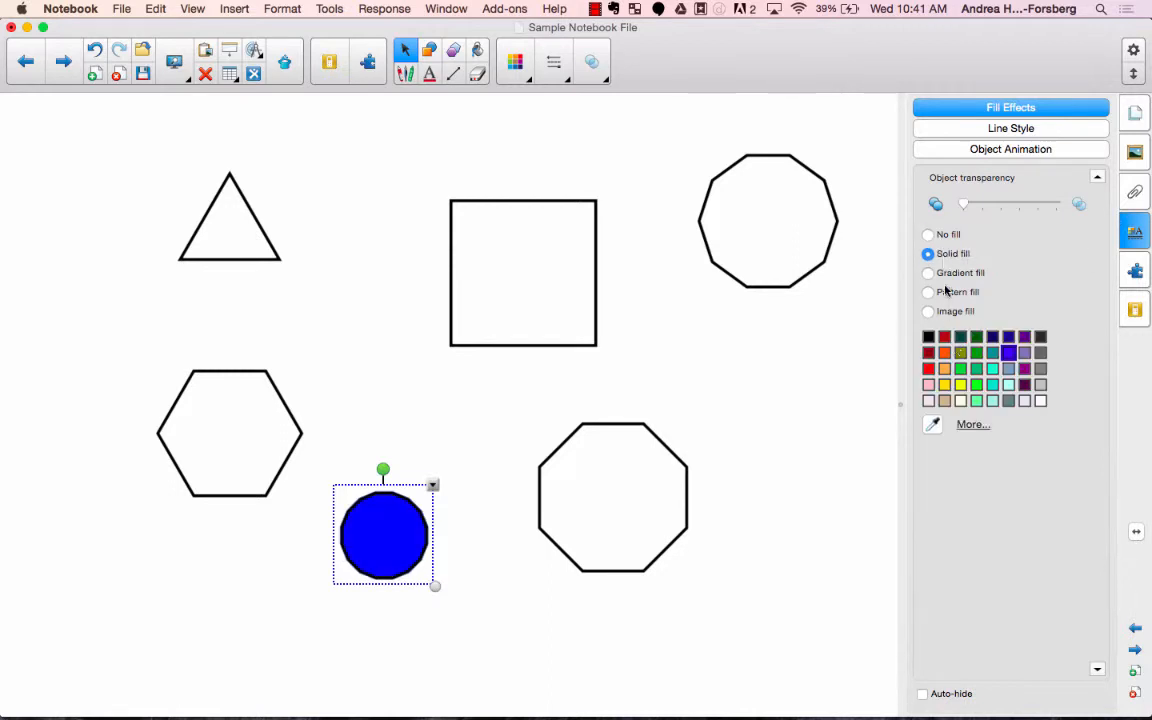
pyautogui.click(992, 127)
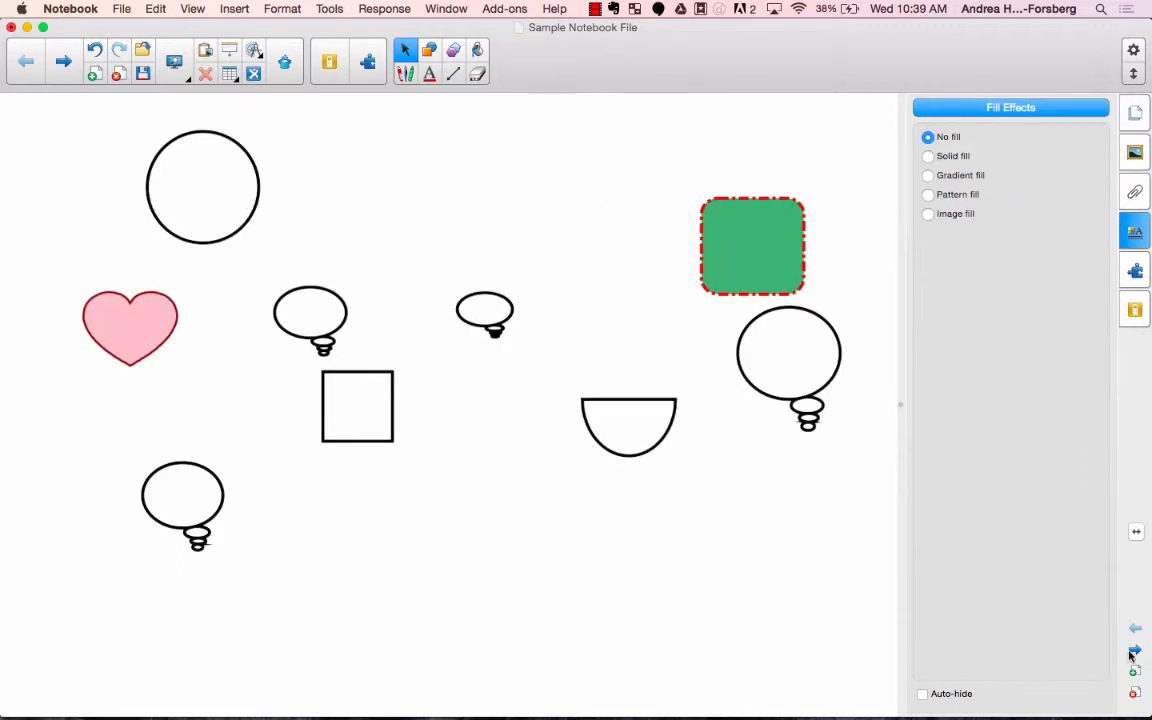
# Step: Go to the next blank page and draw five straight black lines, including a horizontal, a vertical and three slanted ones
pyautogui.click(1131, 652)
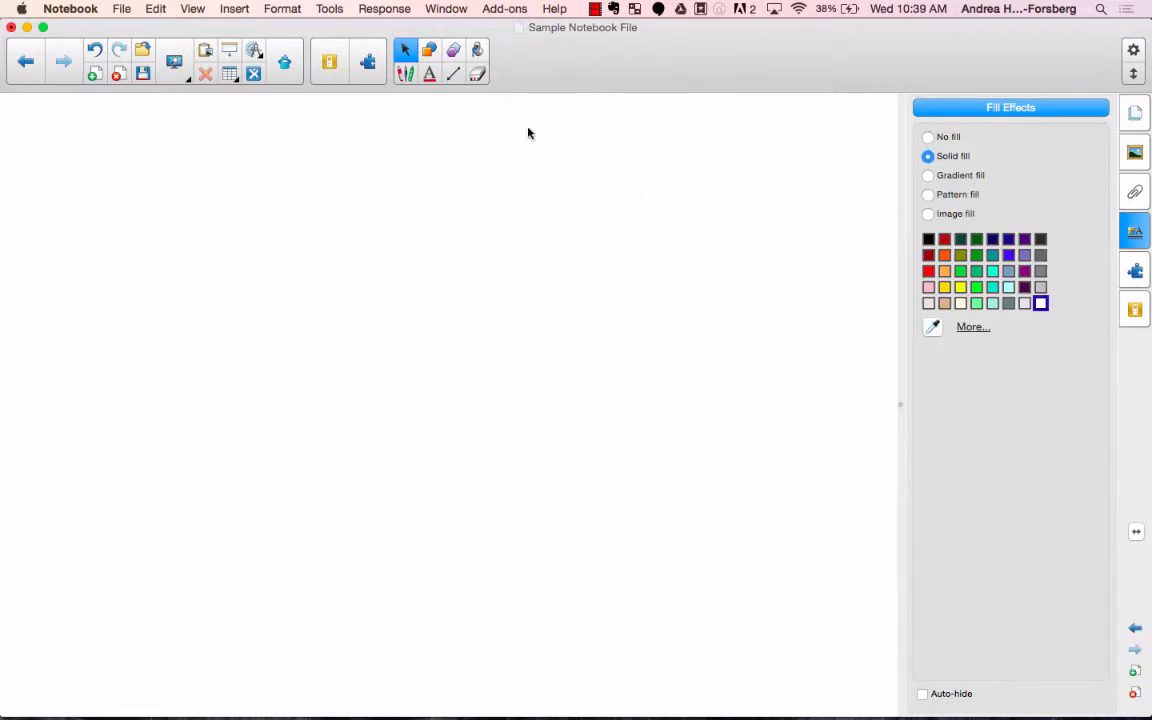
pyautogui.click(452, 76)
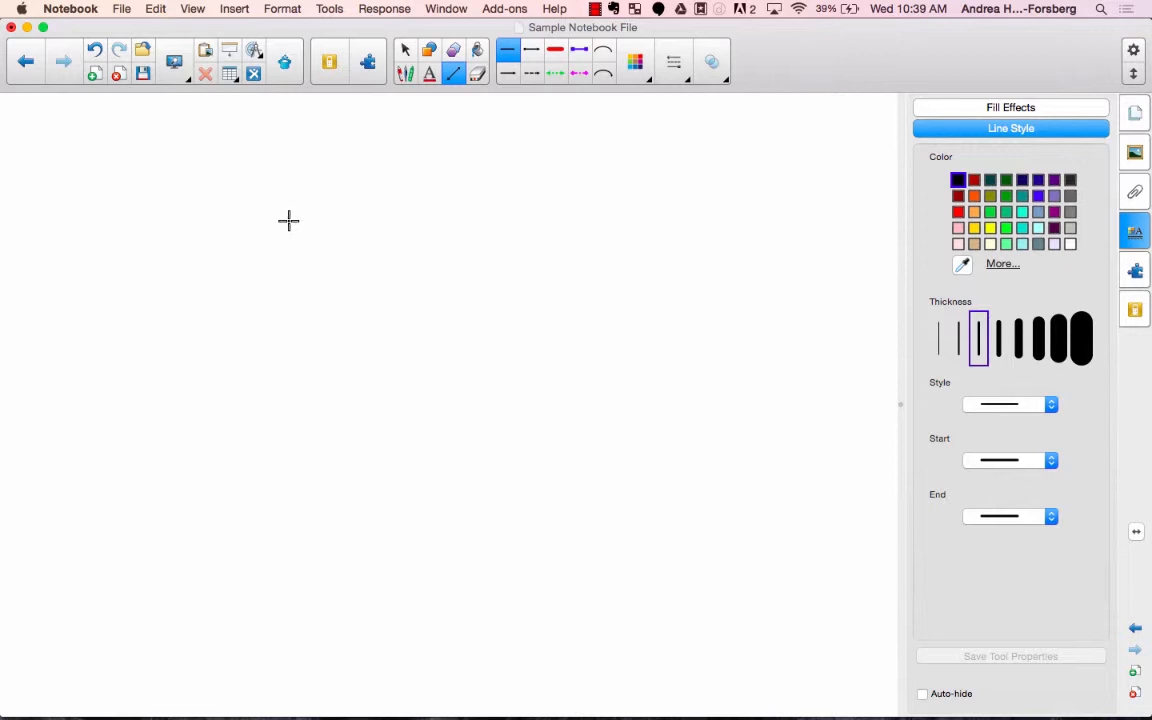
pyautogui.moveTo(288, 221); pyautogui.dragTo(495, 208)
pyautogui.moveTo(280, 340); pyautogui.dragTo(475, 340)
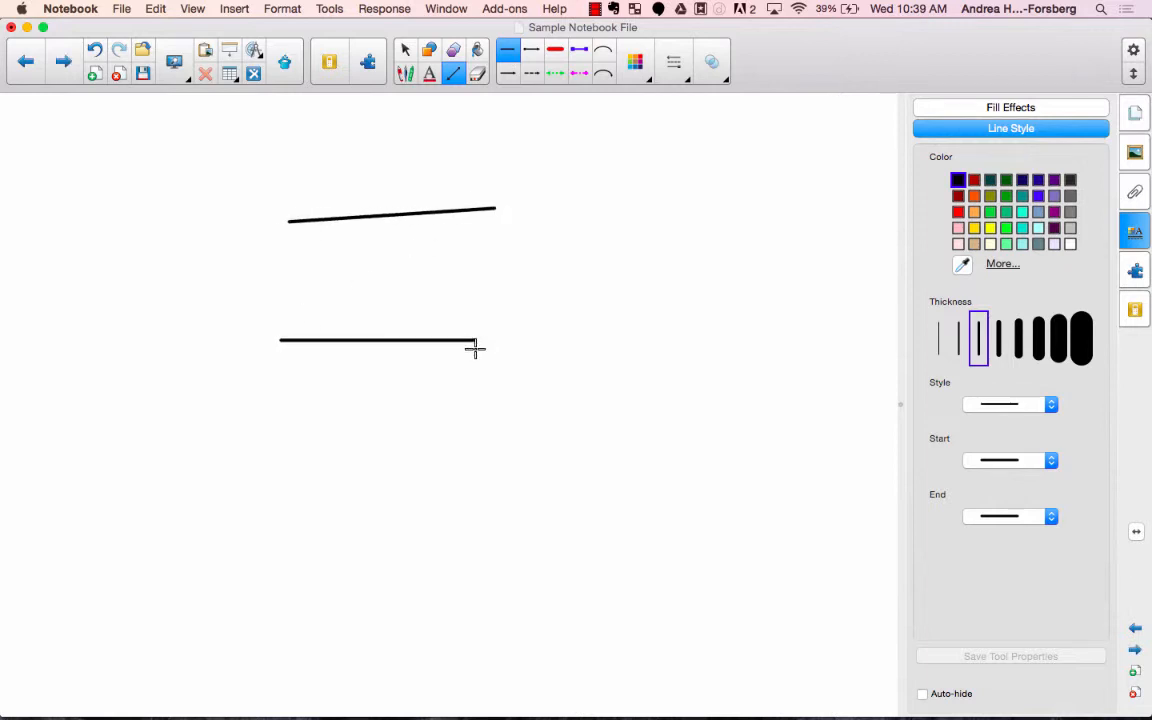
pyautogui.moveTo(658, 178)
pyautogui.mouseDown()
pyautogui.moveTo(653, 219)
pyautogui.moveTo(487, 526)
pyautogui.mouseUp()
pyautogui.moveTo(200, 453); pyautogui.dragTo(501, 585)
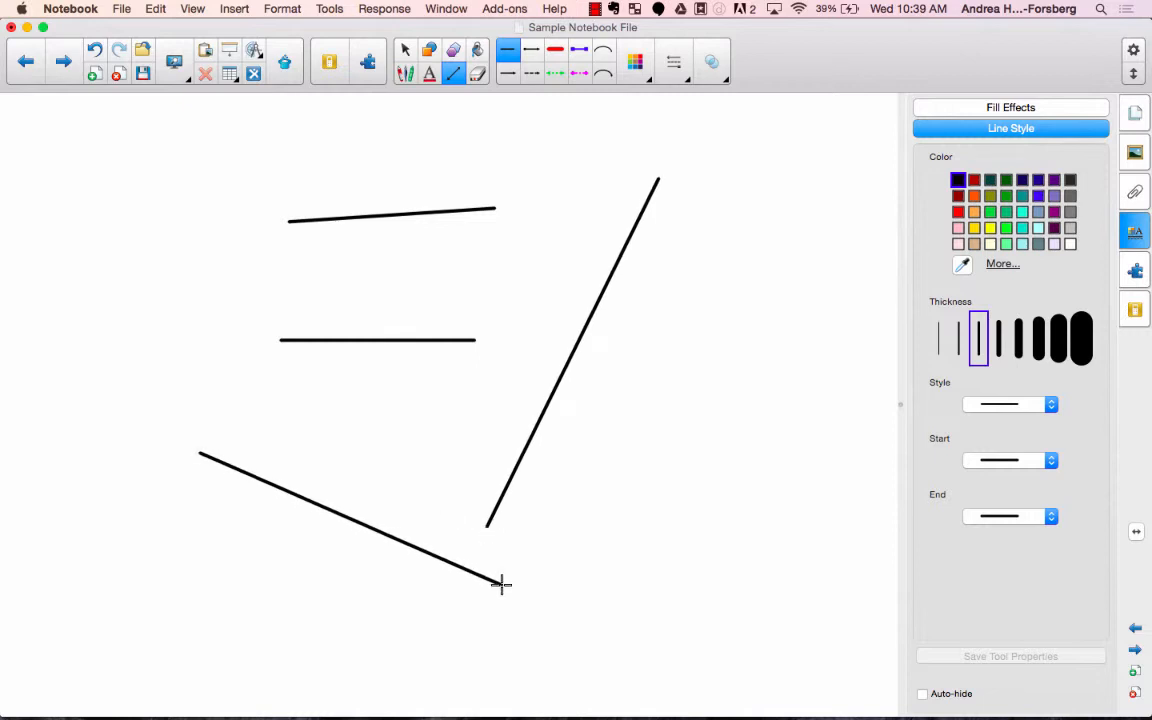
pyautogui.moveTo(742, 234); pyautogui.dragTo(742, 543)
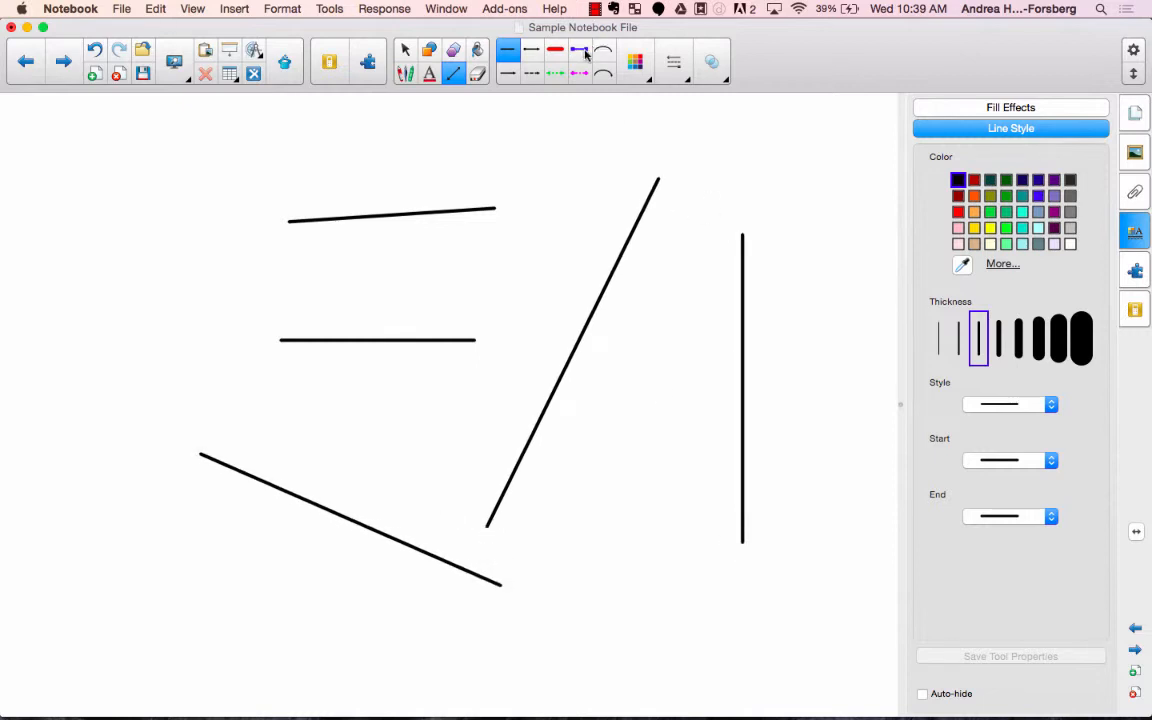
# Step: Draw a thick red line, a black dashed arrow and a black curved arrow using the preset line types
pyautogui.click(555, 50)
pyautogui.moveTo(164, 303); pyautogui.dragTo(150, 480)
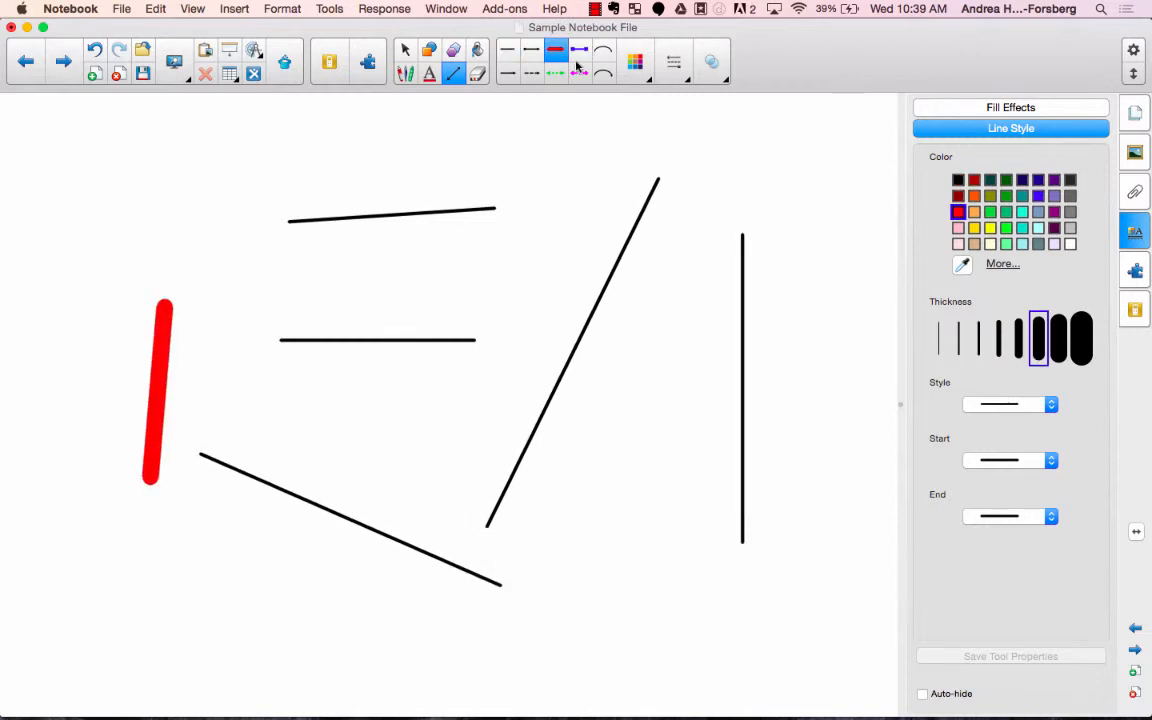
pyautogui.click(531, 73)
pyautogui.moveTo(548, 141); pyautogui.dragTo(642, 375)
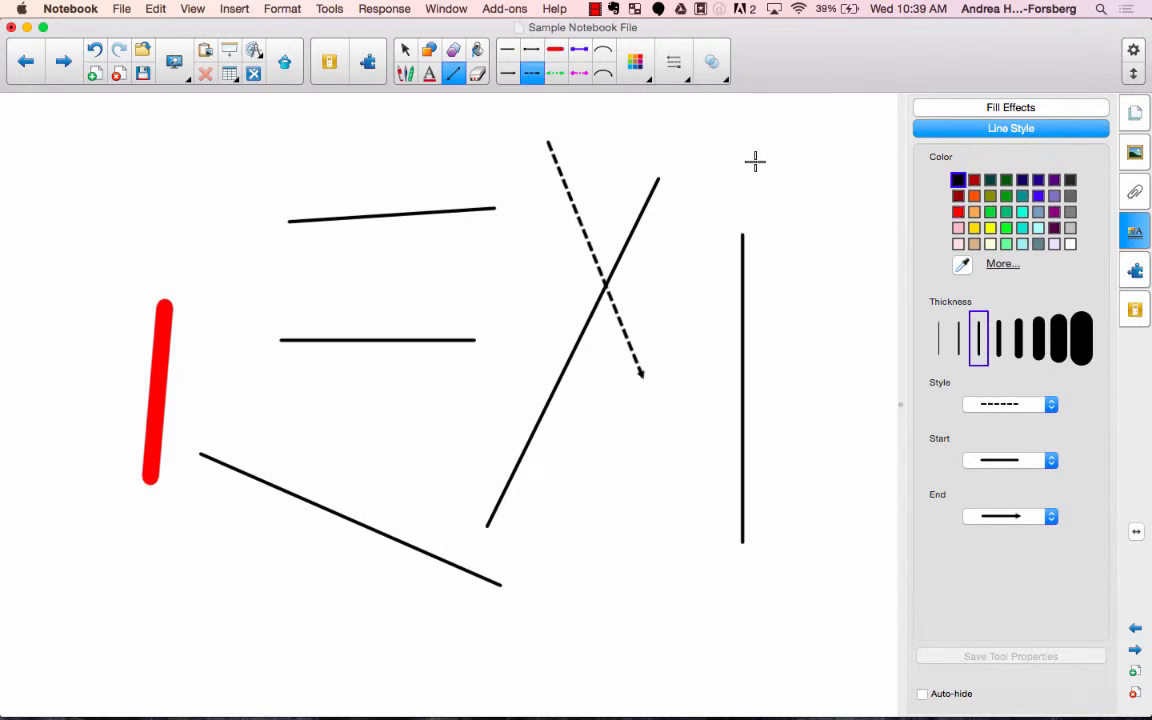
pyautogui.click(605, 72)
pyautogui.moveTo(108, 205)
pyautogui.mouseDown()
pyautogui.moveTo(193, 131)
pyautogui.moveTo(447, 139)
pyautogui.moveTo(442, 121)
pyautogui.moveTo(478, 111)
pyautogui.mouseUp()
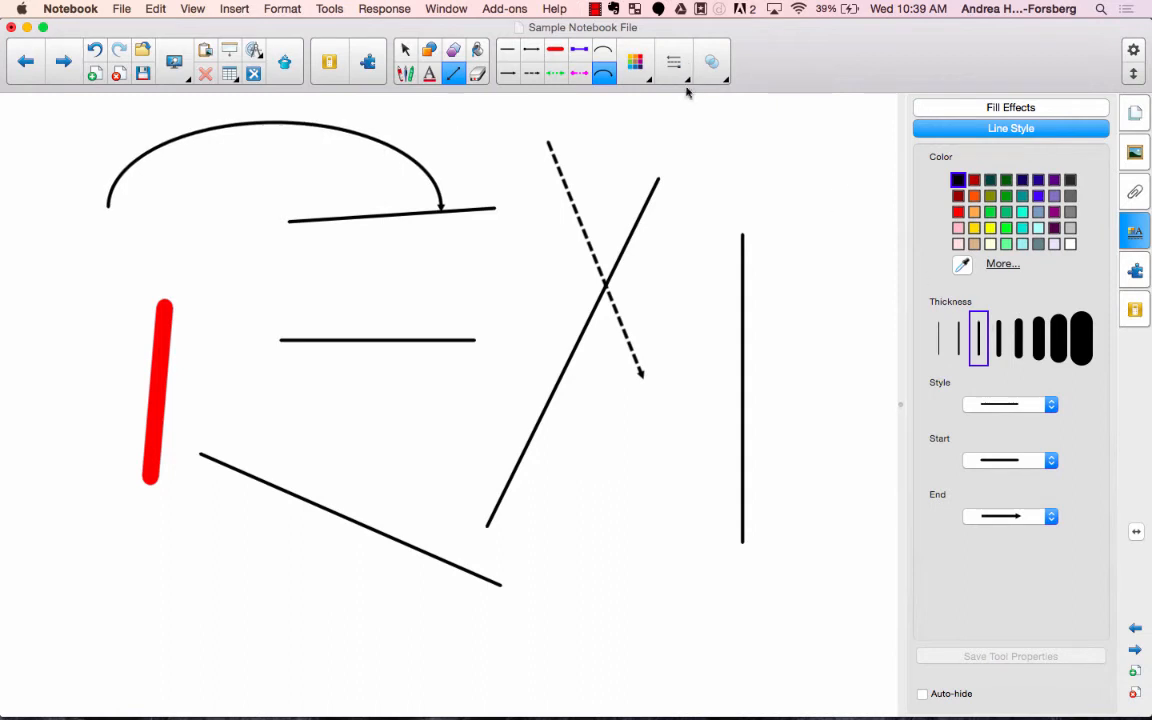
pyautogui.click(648, 79)
pyautogui.click(688, 79)
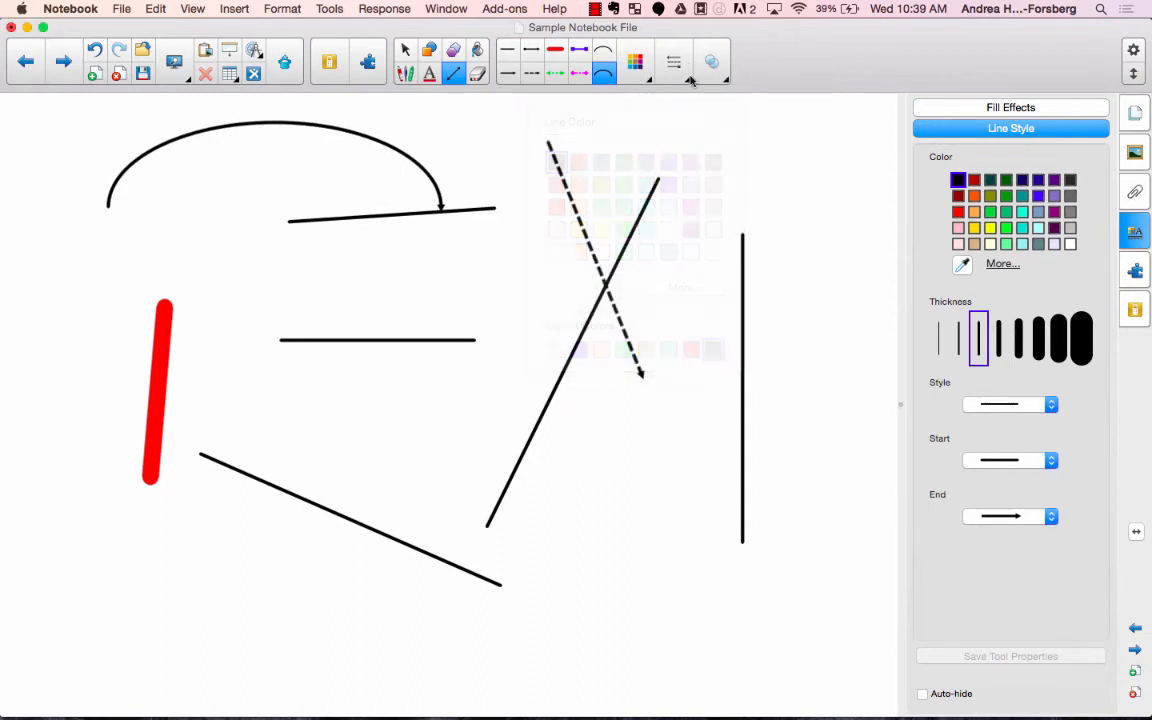
pyautogui.click(688, 79)
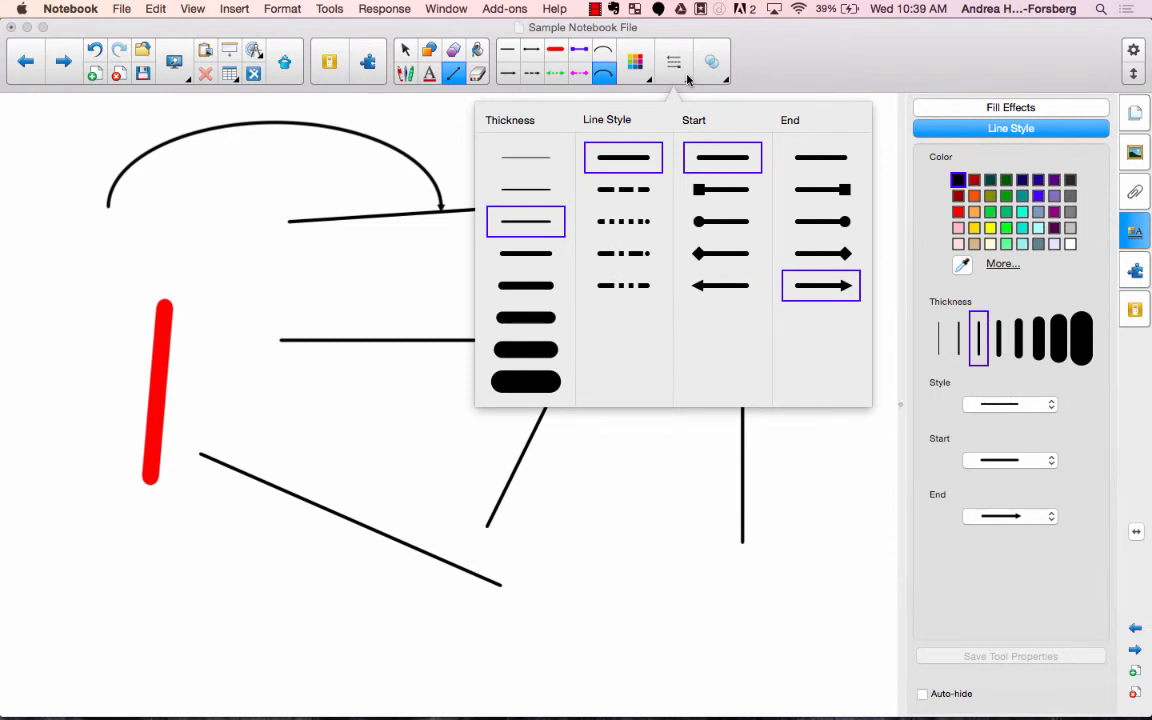
pyautogui.click(688, 79)
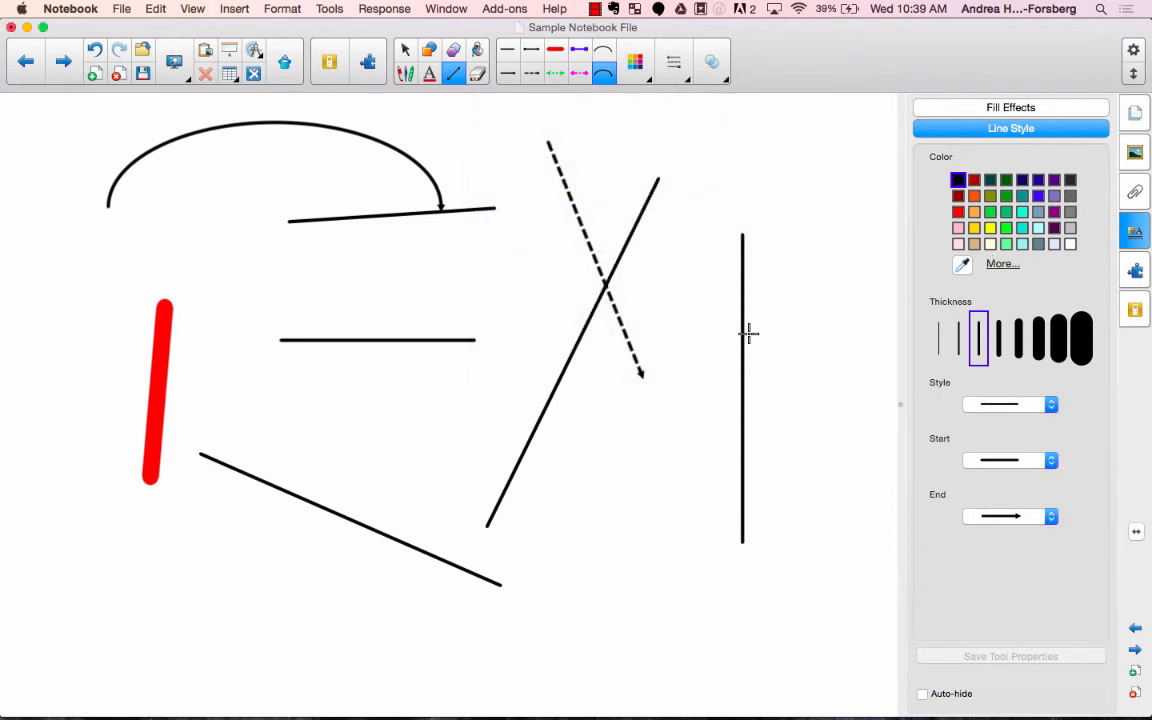
# Step: Recolor the vertical line bright green and set it to the fifth thickness counting from the thinnest
pyautogui.click(402, 49)
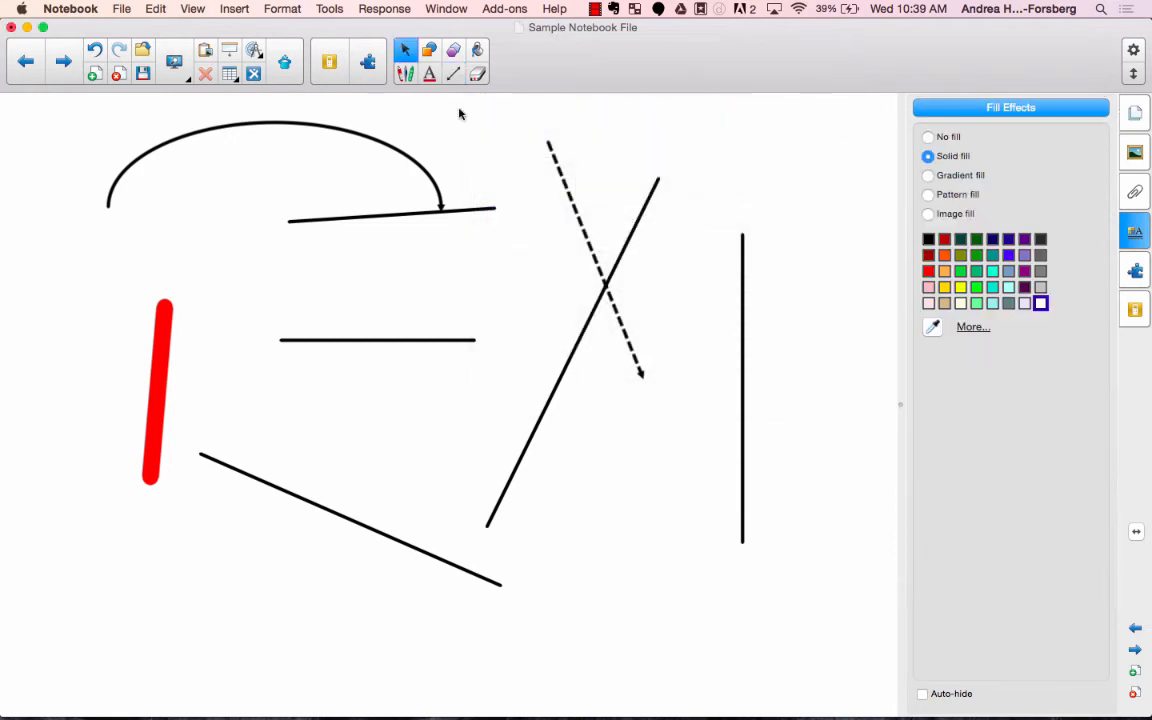
pyautogui.click(741, 322)
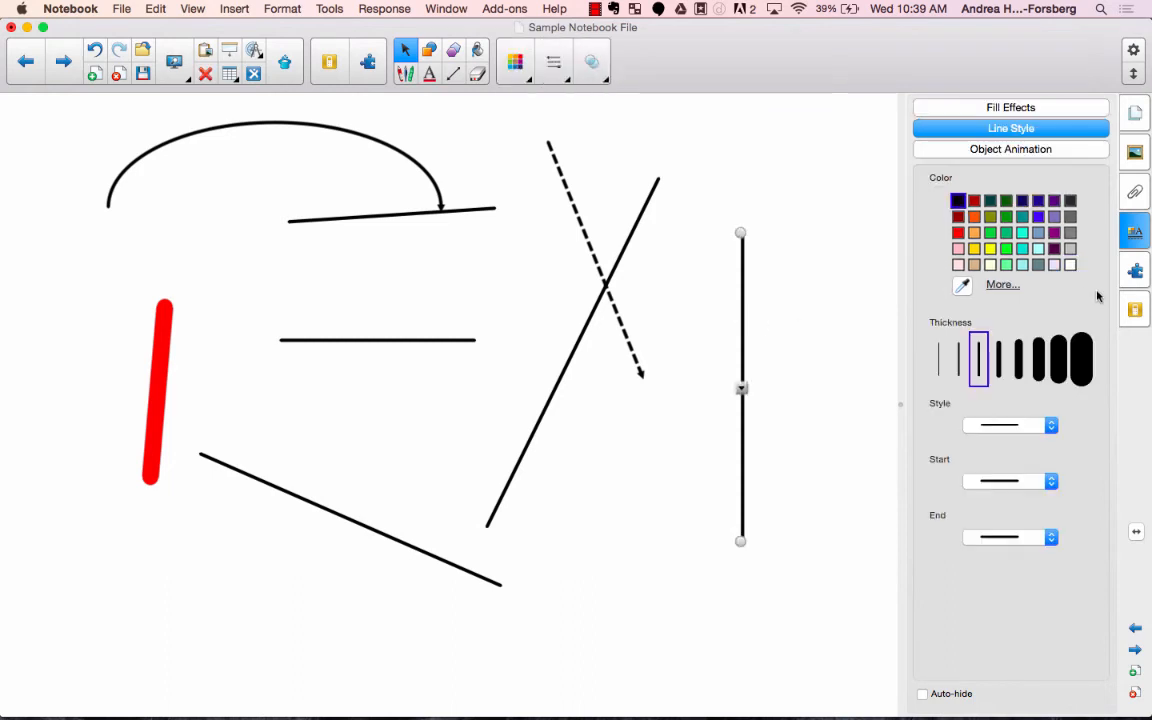
pyautogui.click(990, 233)
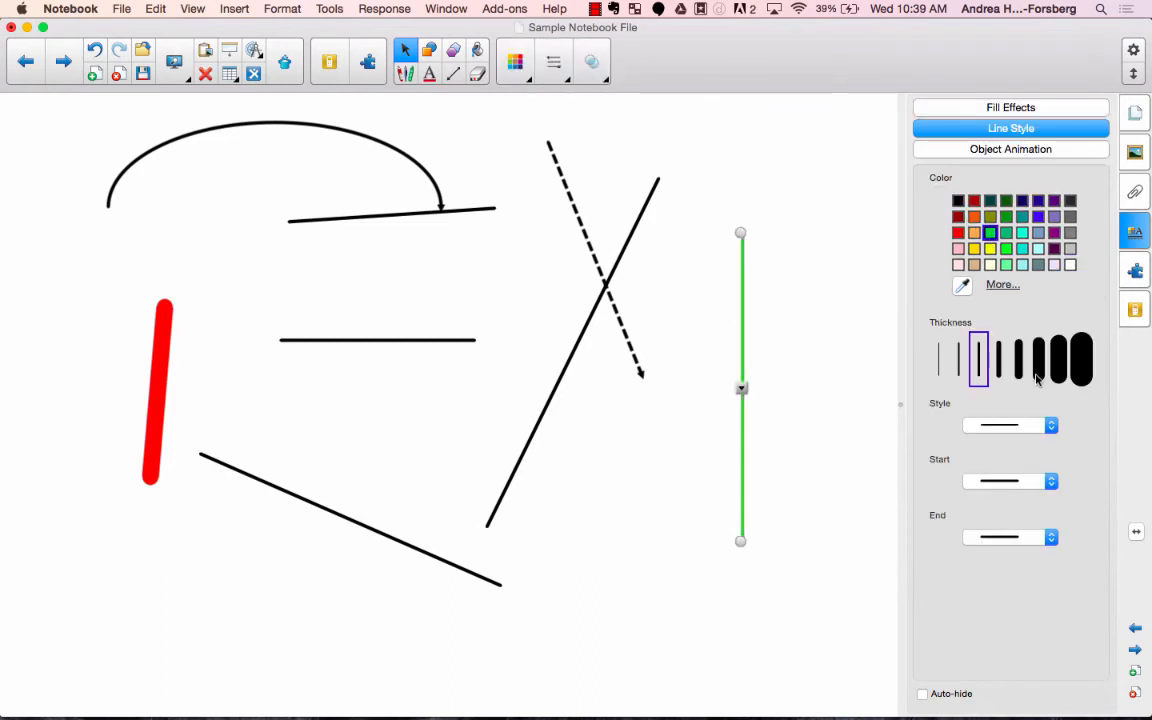
pyautogui.click(1018, 358)
# Step: Give the green vertical line a dashed style and an arrowhead at its start
pyautogui.click(1018, 430)
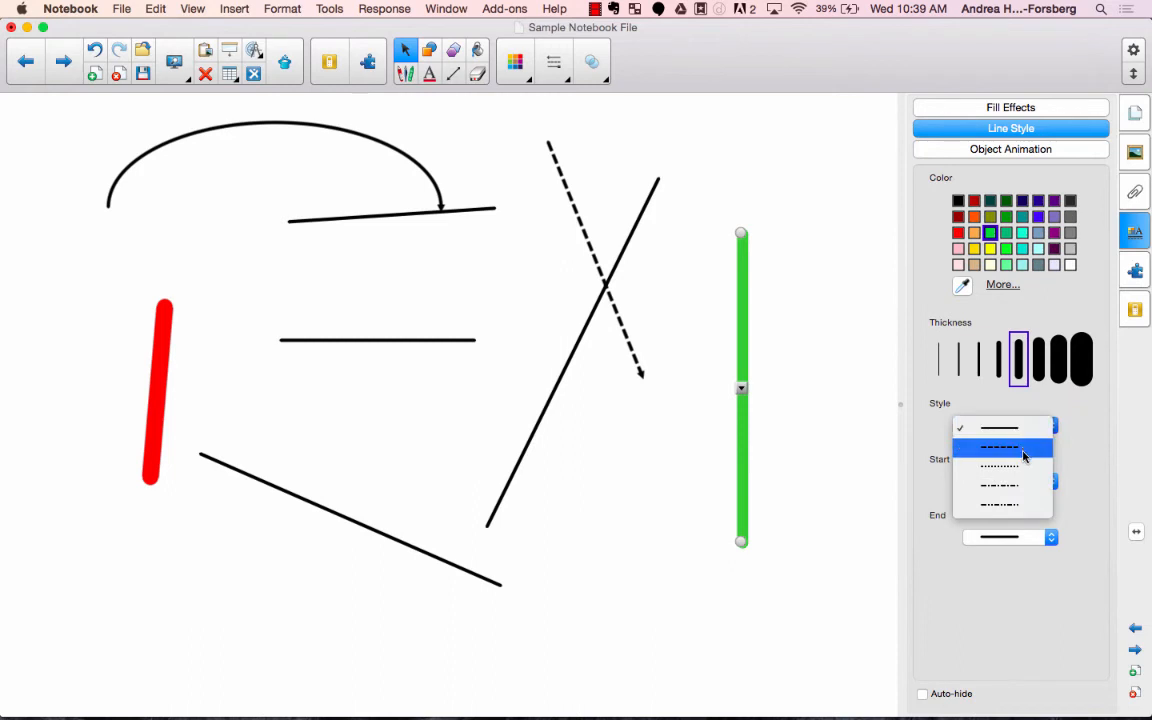
pyautogui.click(1021, 452)
pyautogui.click(1048, 490)
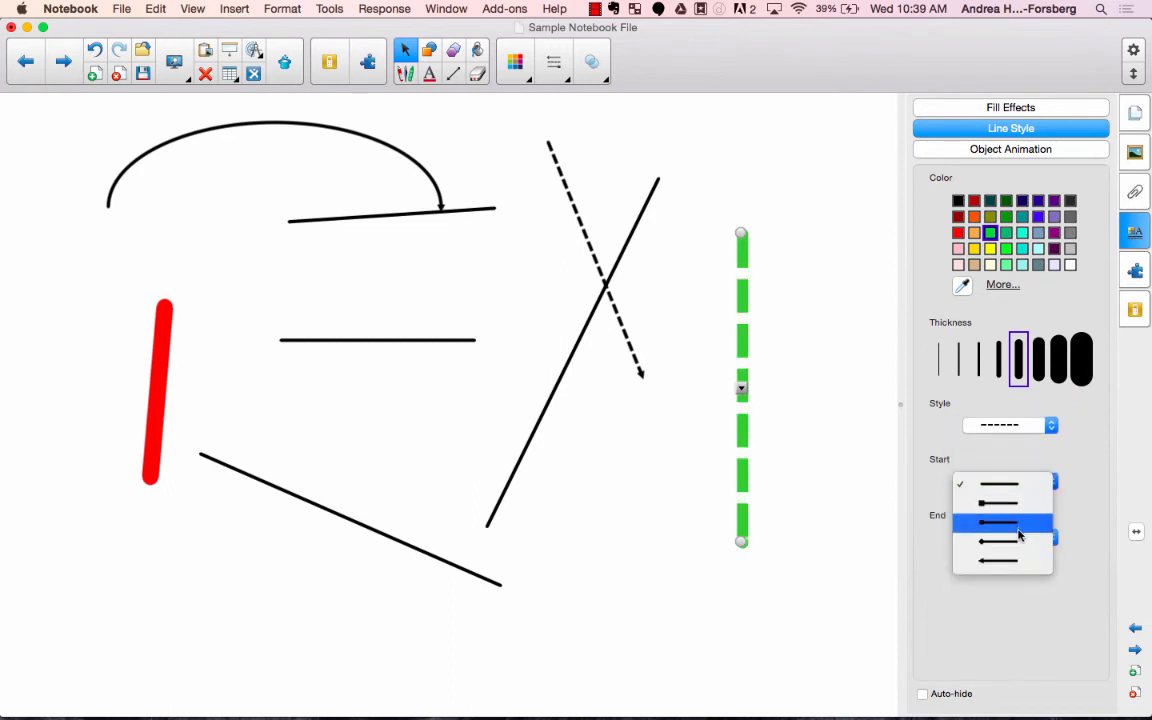
pyautogui.click(1016, 560)
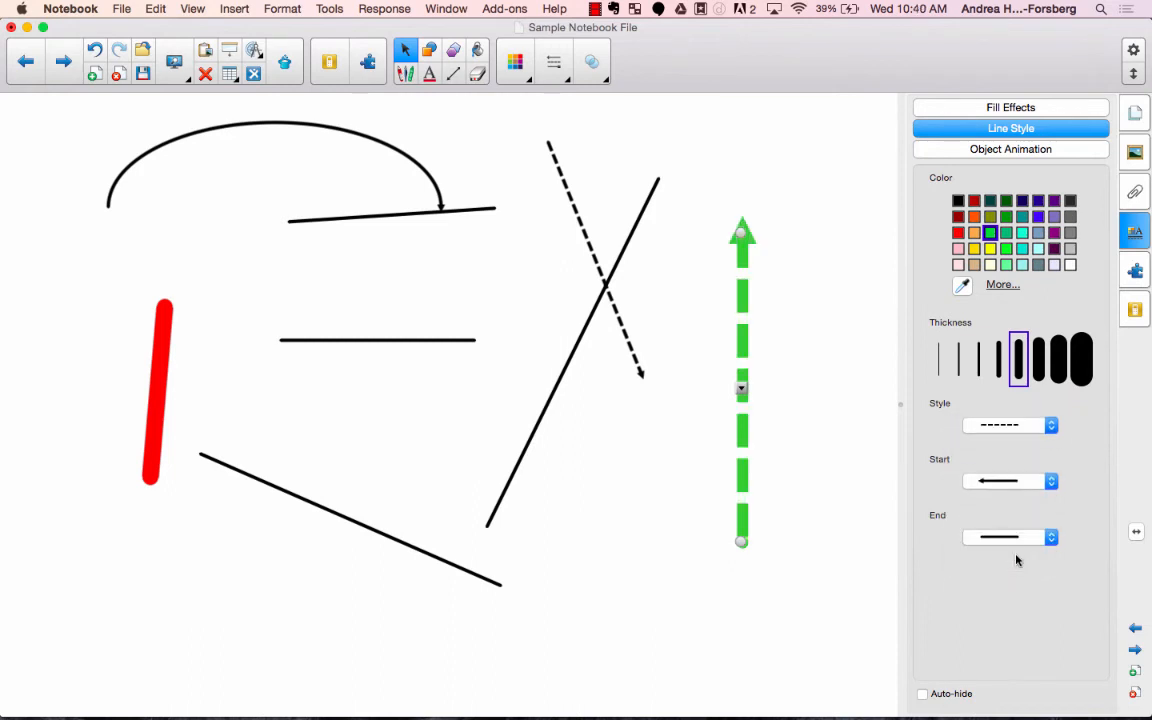
# Step: Try another end style on the green dashed line, returning to the plain end
pyautogui.click(1037, 540)
pyautogui.click(1016, 560)
pyautogui.click(1012, 537)
pyautogui.click(1010, 524)
# Step: Open the object options for the green dashed line
pyautogui.rightClick(741, 392)
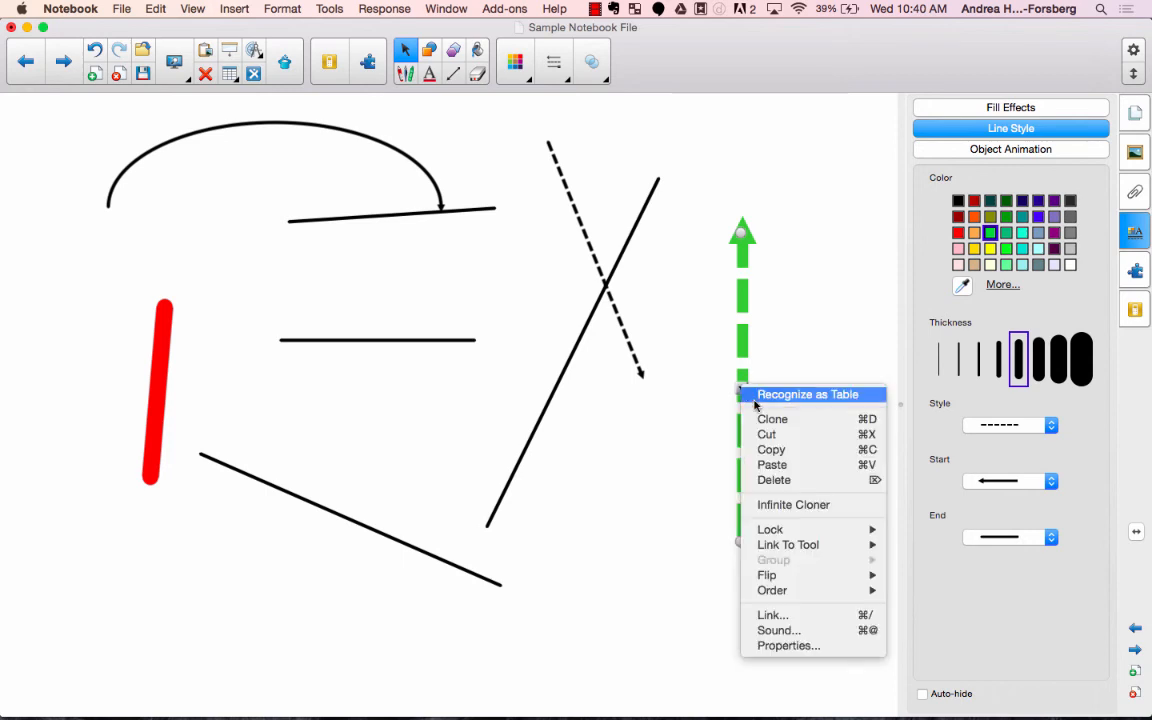